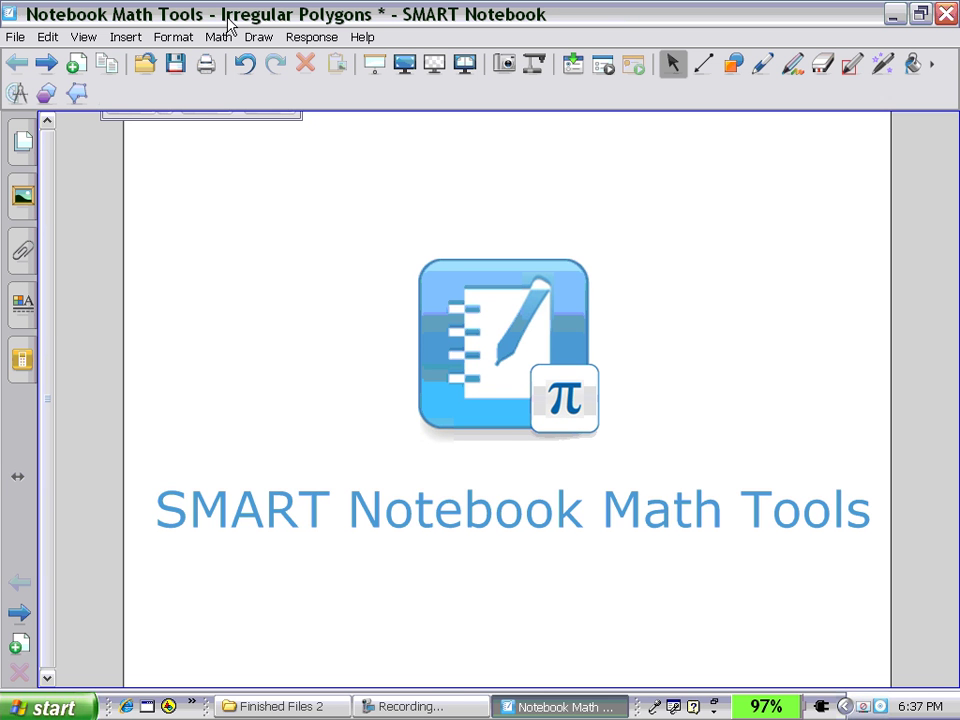
Step: Place the π Math Tools icon beside the Notebook icon and advance to the Math Tools feature list
left_click(46, 64)
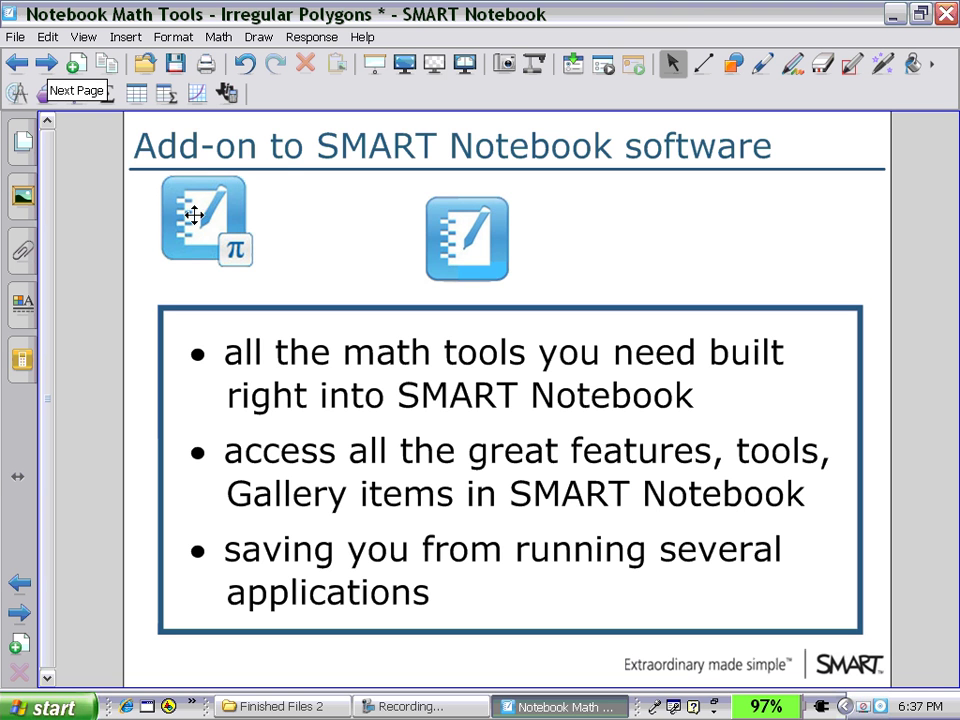
left_click_drag(194, 228, 562, 246)
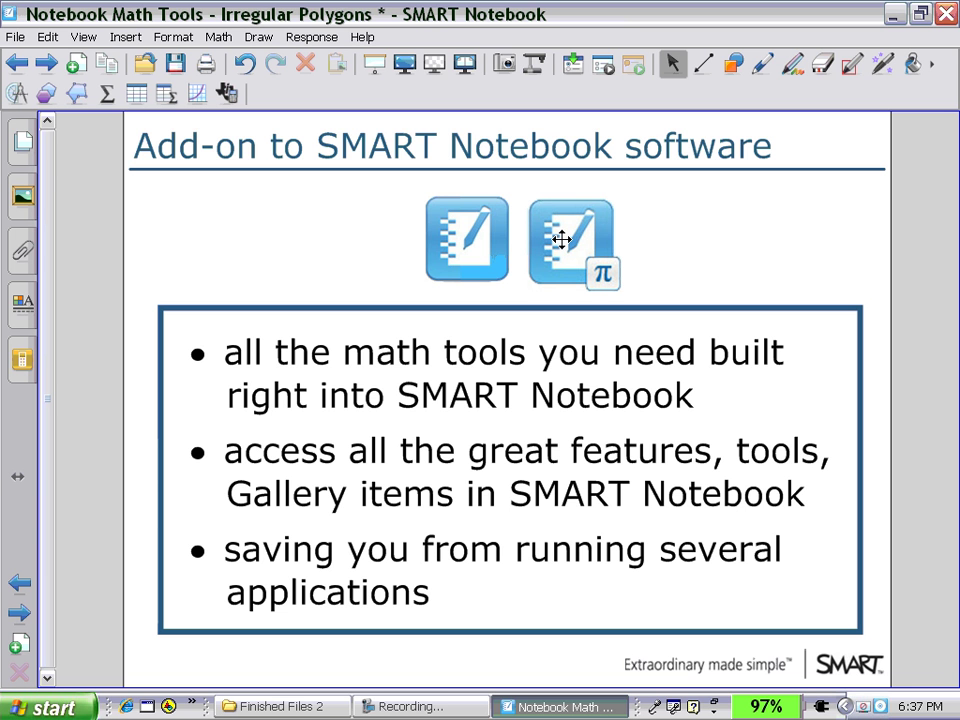
left_click(46, 63)
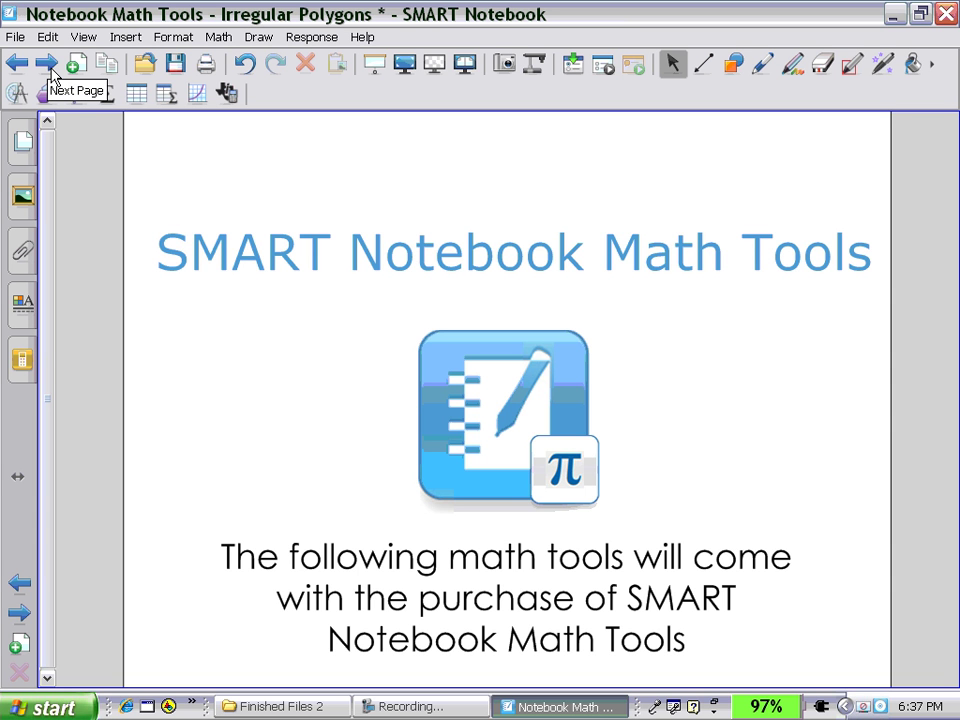
left_click(50, 68)
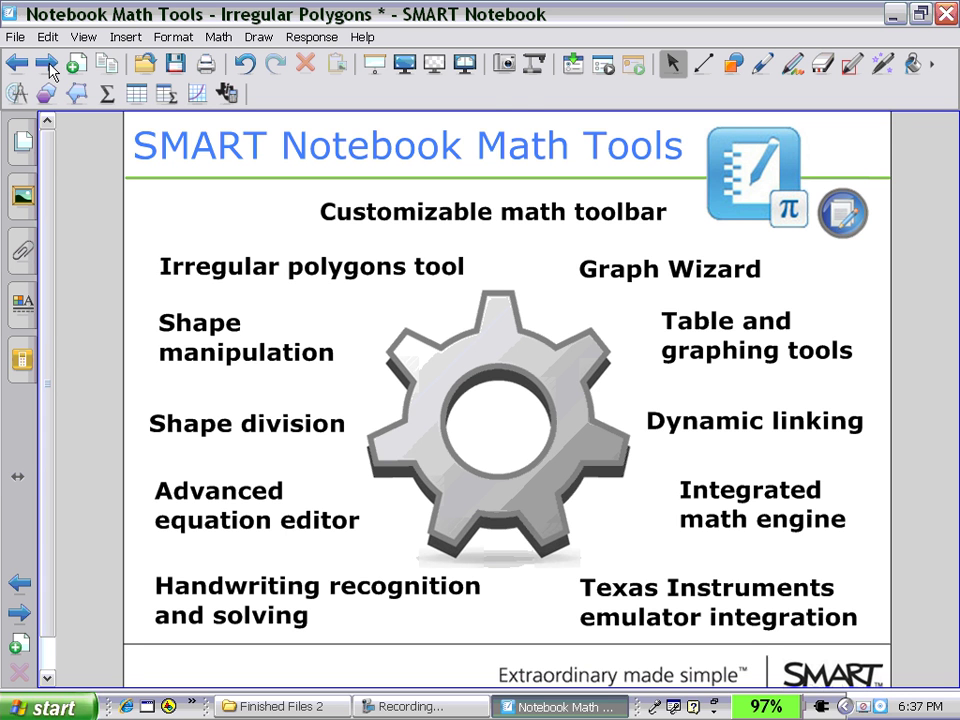
Step: Highlight 'Customizable math toolbar' and 'Irregular polygons tool' in yellow, then go to the next page
left_click(760, 64)
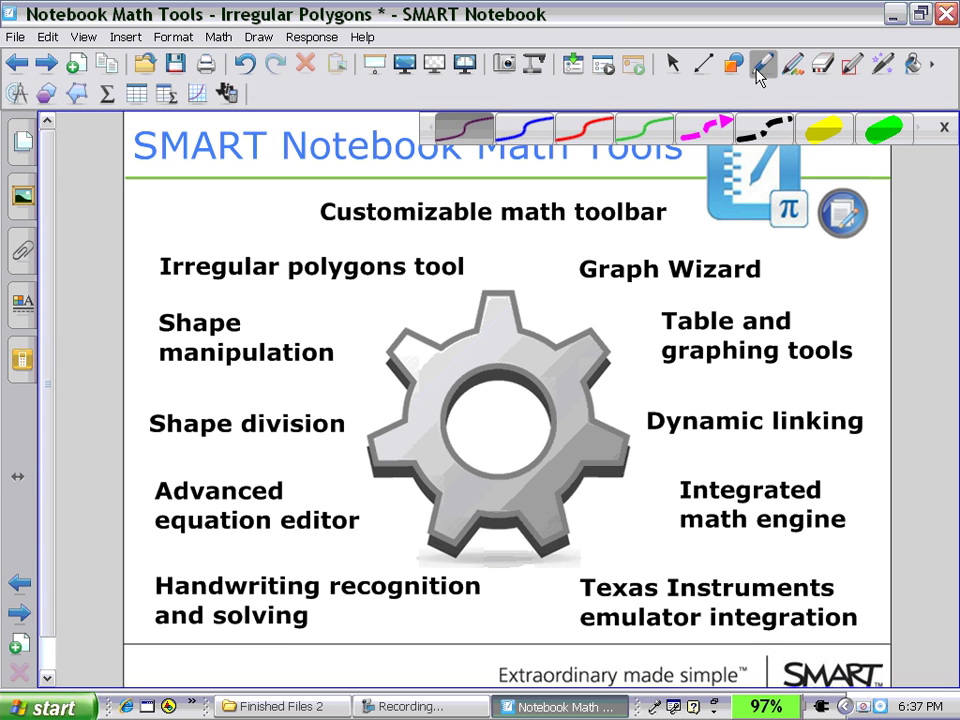
left_click(823, 138)
left_click_drag(676, 213, 330, 211)
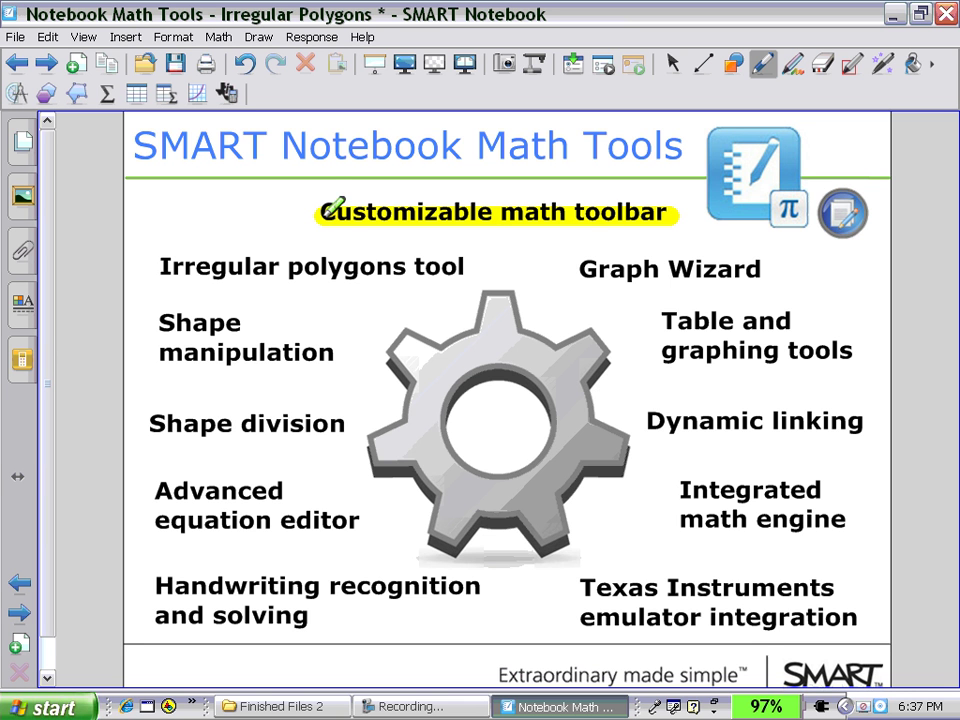
left_click_drag(486, 266, 145, 265)
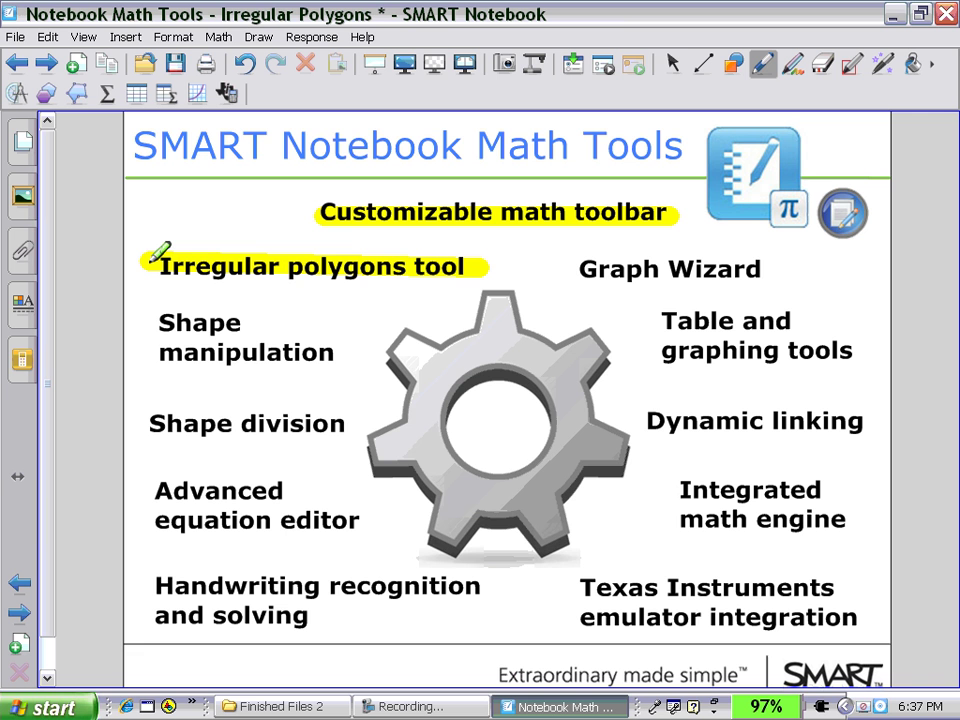
left_click(672, 68)
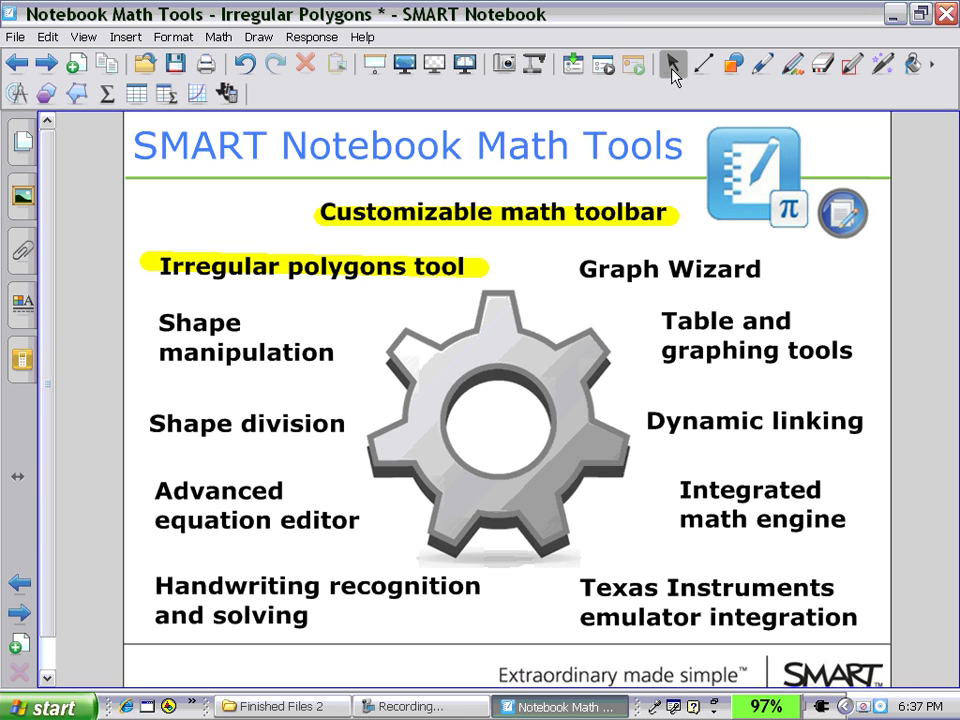
left_click(48, 68)
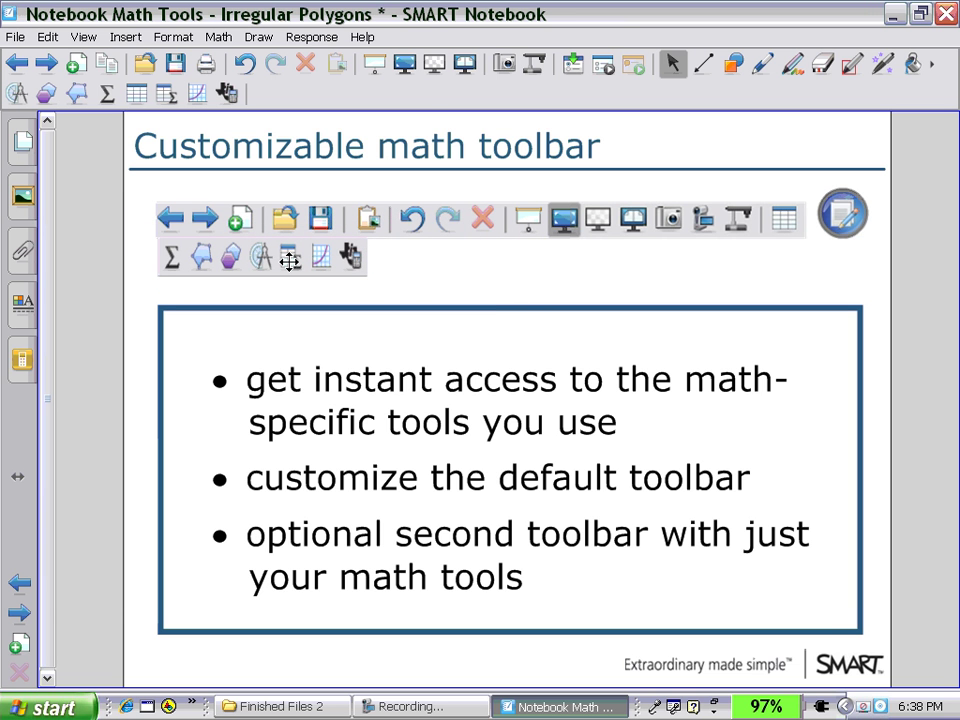
Step: Add Select, Lines, Shapes and SMART Keyboard to the toolbars and turn off Auto-Hide Contextual Toolbar
right_click(424, 94)
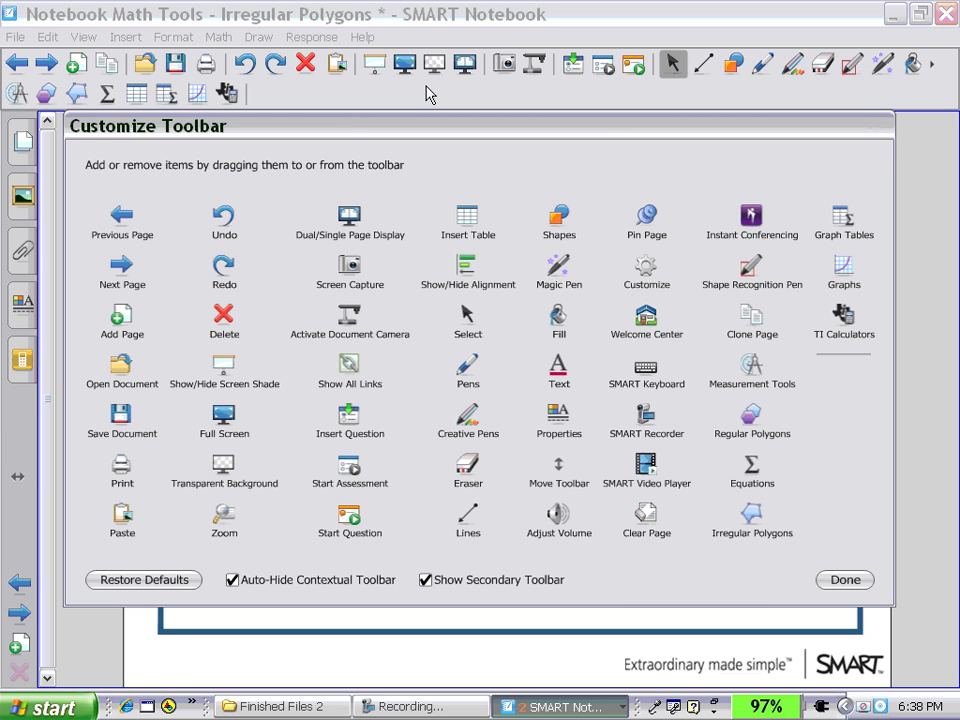
left_click_drag(352, 132, 357, 172)
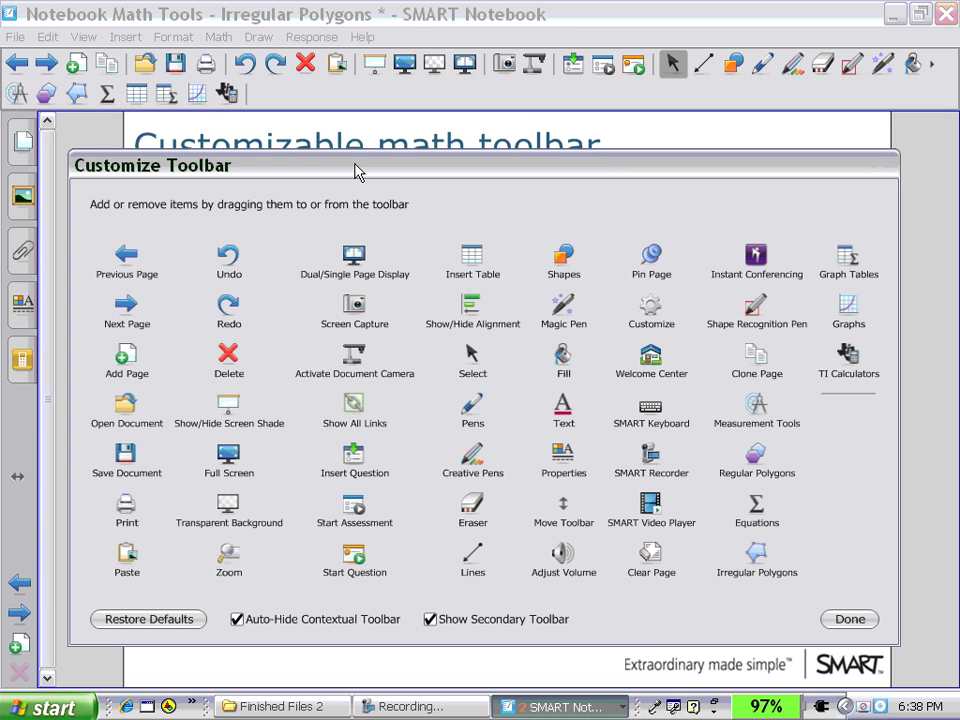
left_click_drag(848, 393, 268, 100)
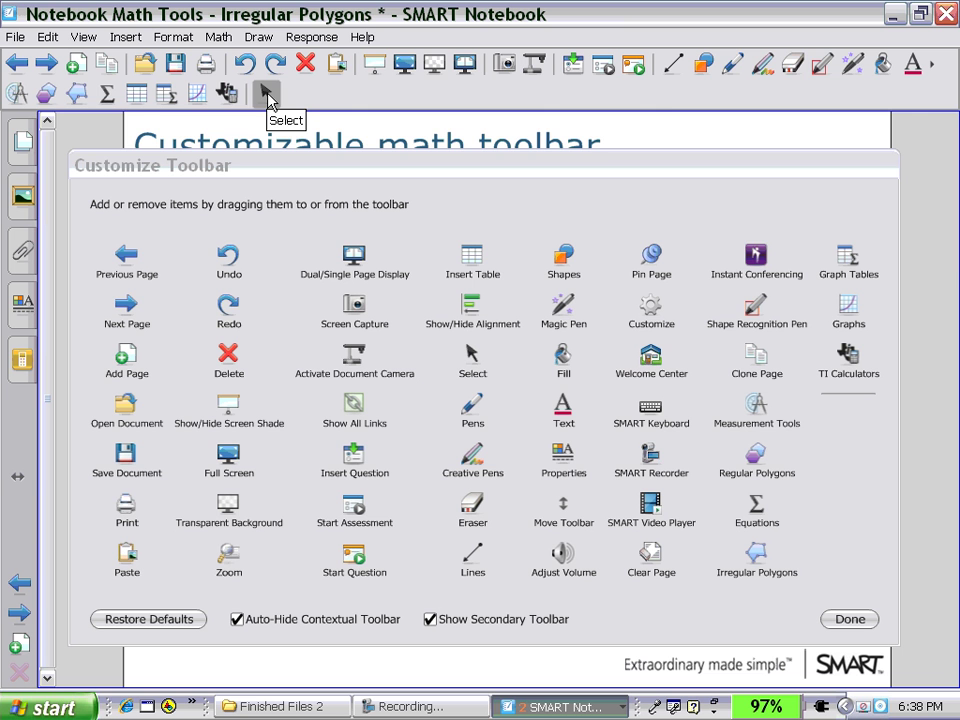
left_click_drag(670, 66, 42, 97)
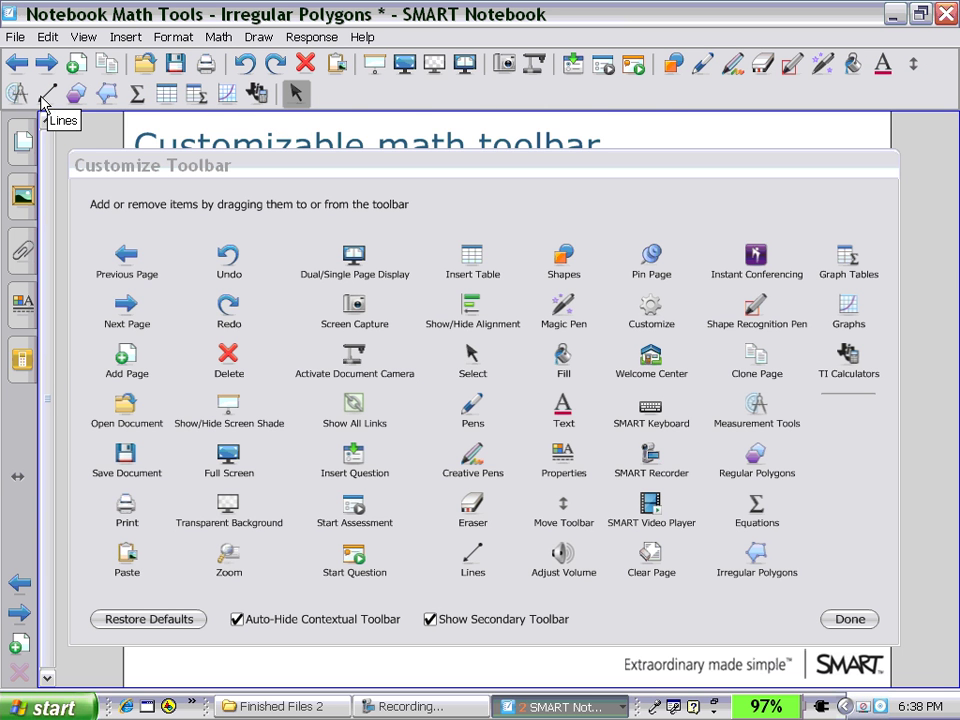
left_click_drag(503, 63, 72, 96)
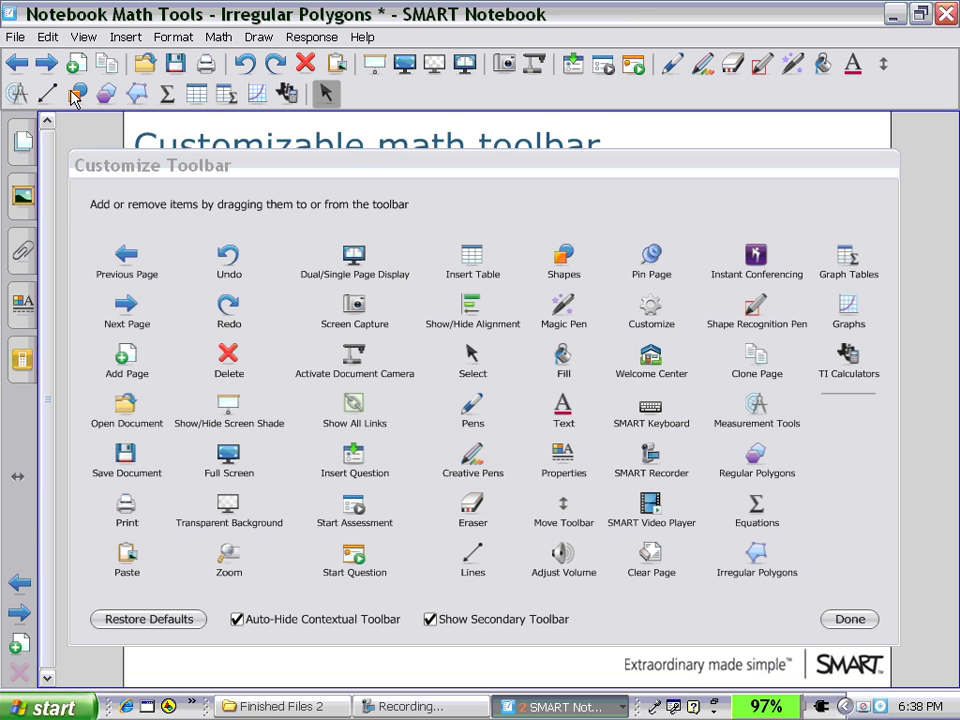
left_click_drag(651, 407, 548, 76)
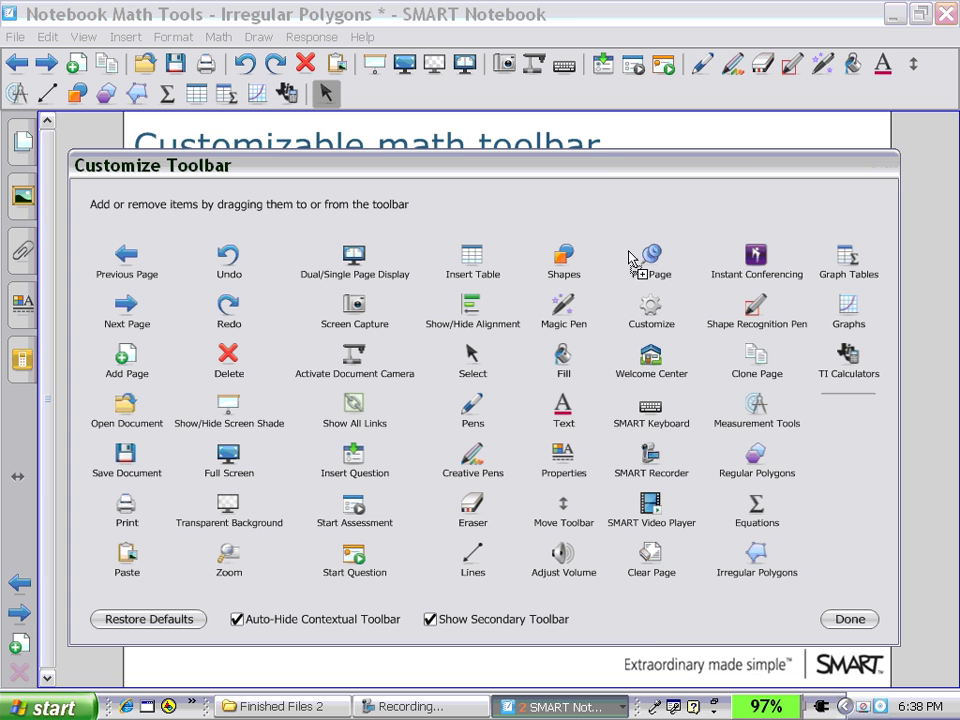
left_click_drag(632, 257, 576, 75)
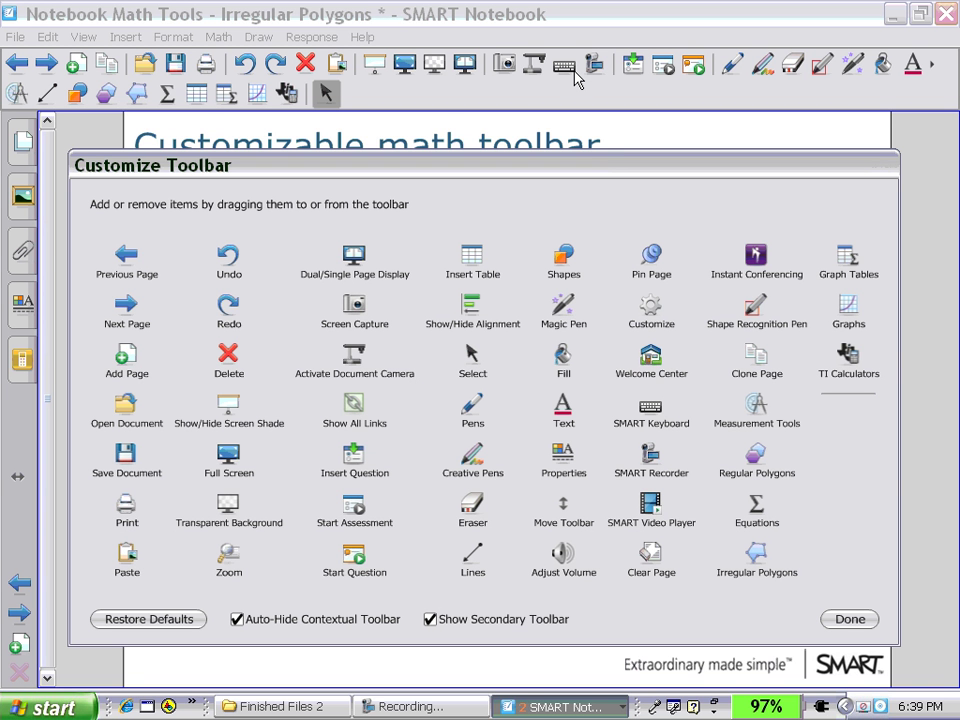
left_click(239, 621)
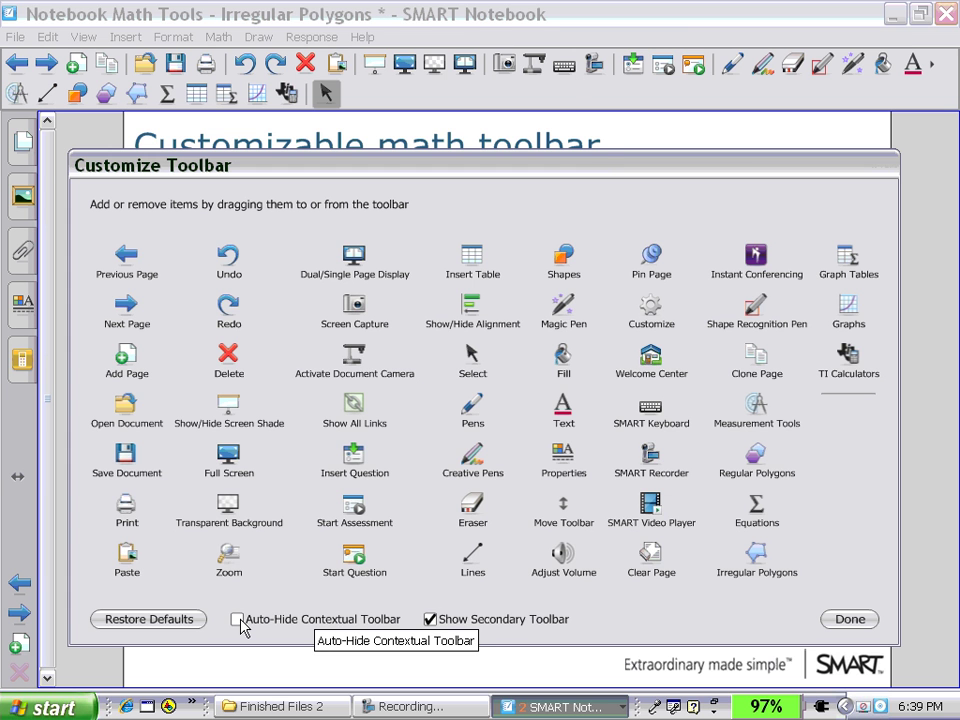
left_click(840, 621)
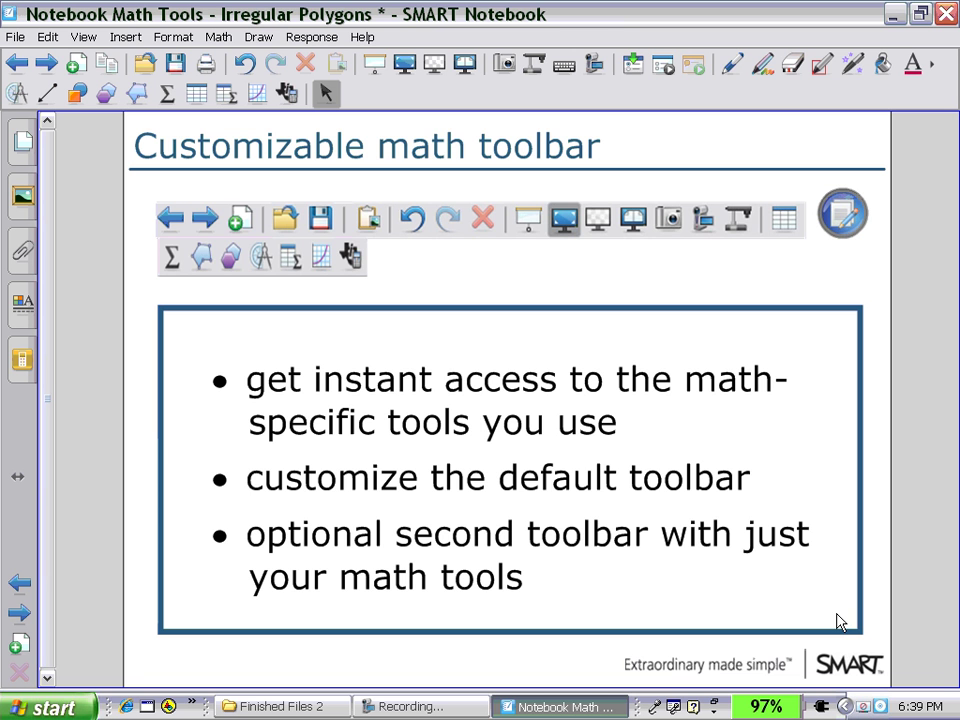
Step: On the Irregular Polygons page, draw a star shape outline over the cartoon star
left_click(45, 65)
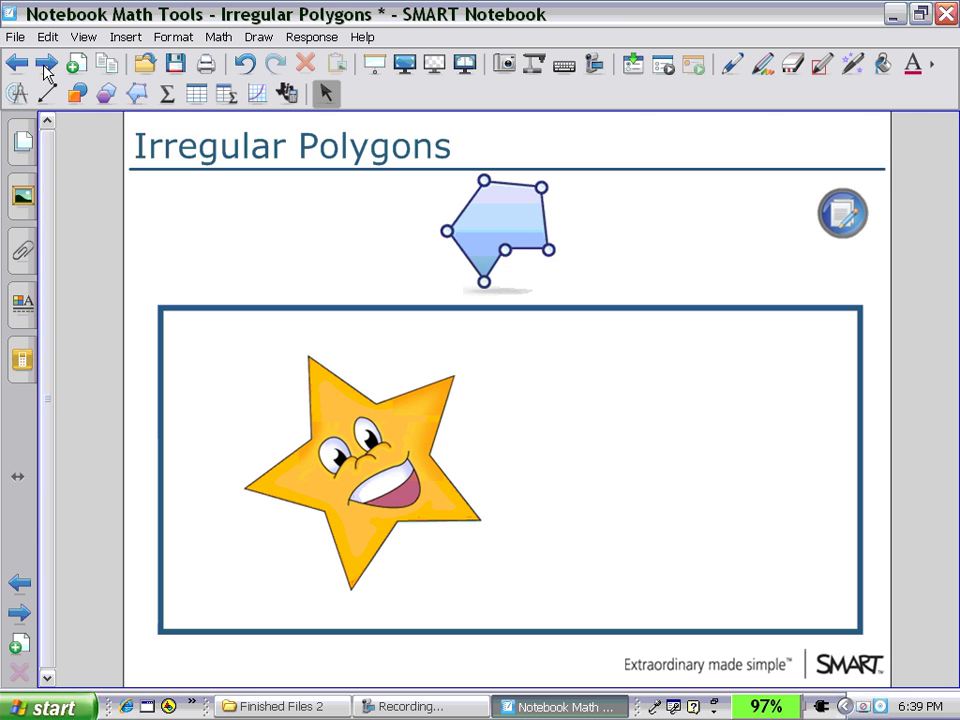
left_click(71, 98)
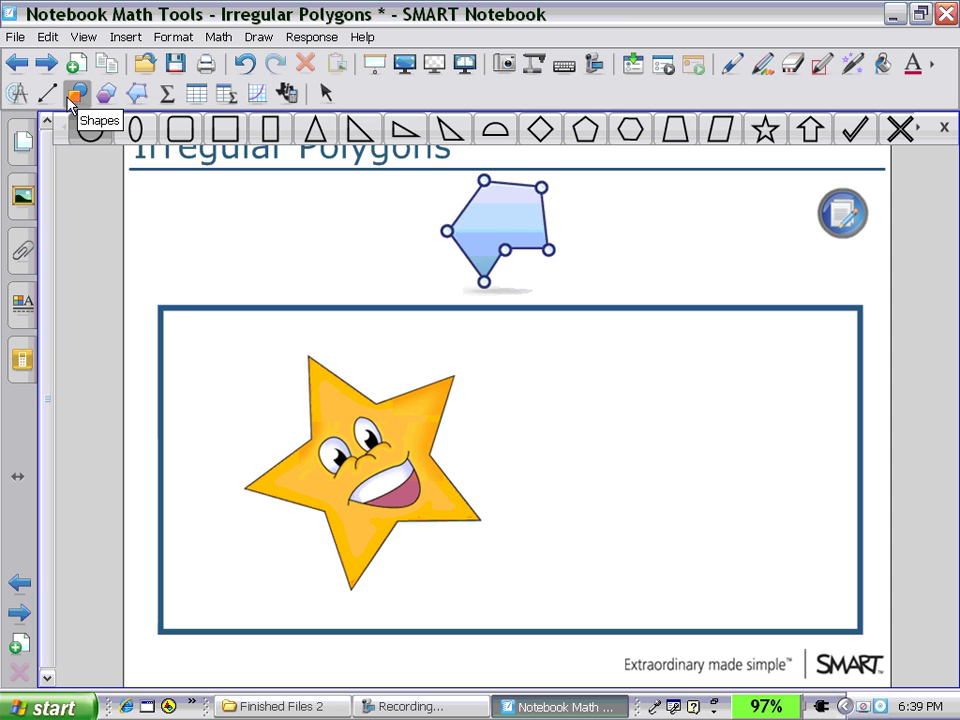
left_click(770, 132)
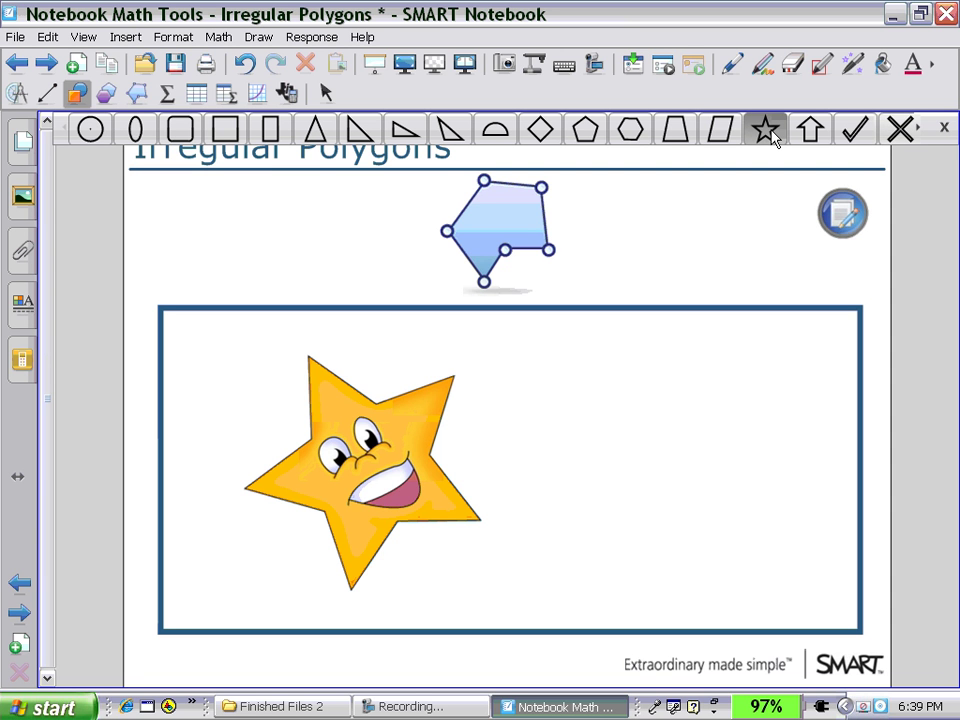
left_click_drag(308, 357, 512, 540)
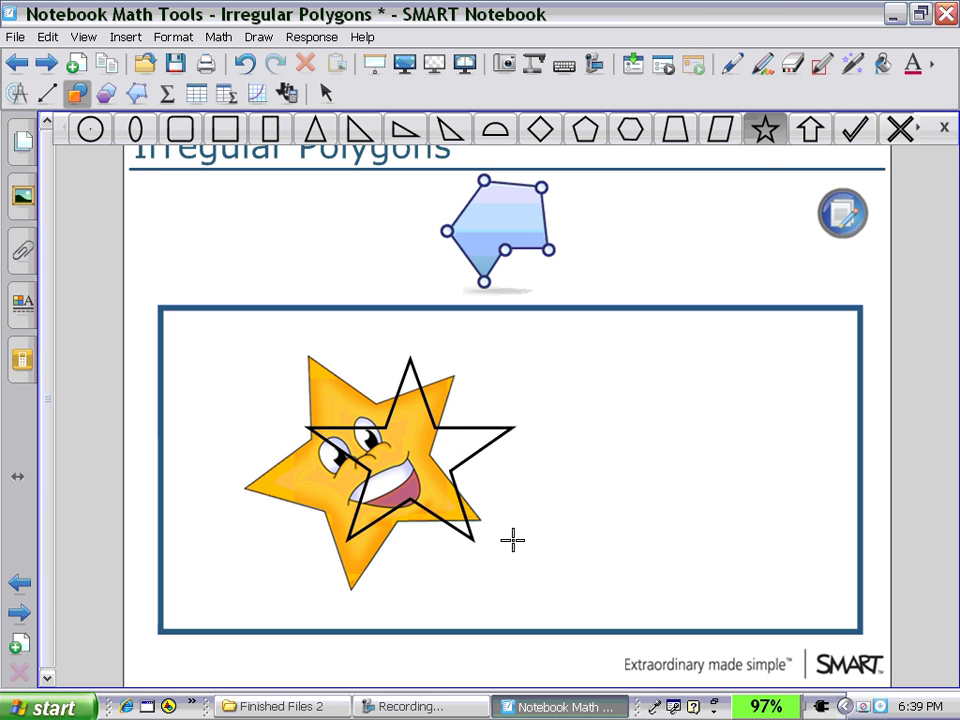
Step: Enlarge, tilt and position the star outline over the cartoon star
left_click(325, 93)
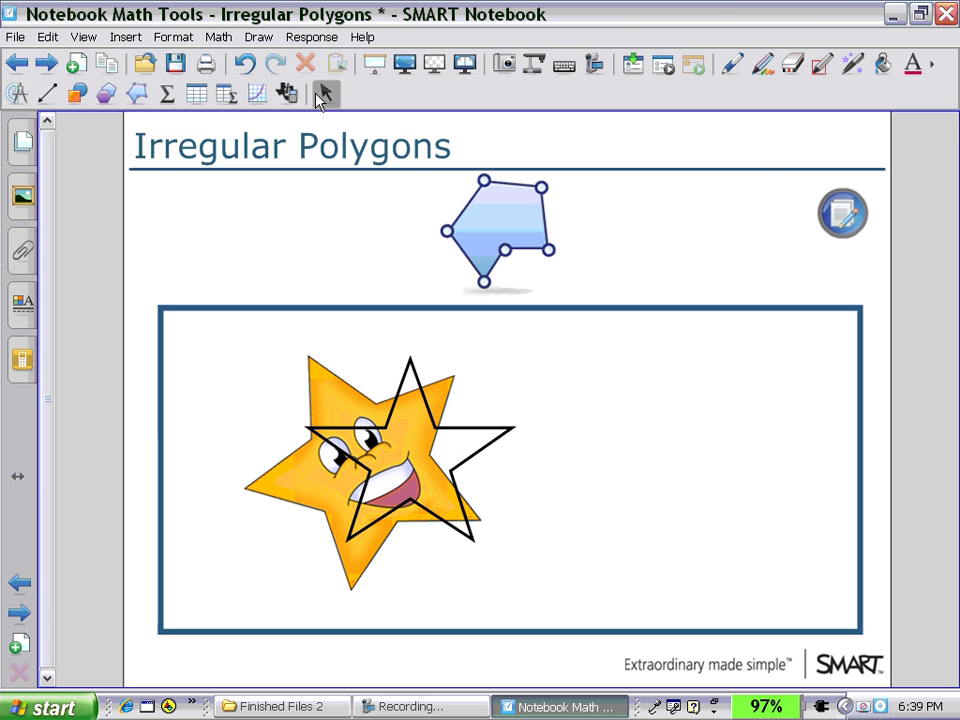
left_click(405, 362)
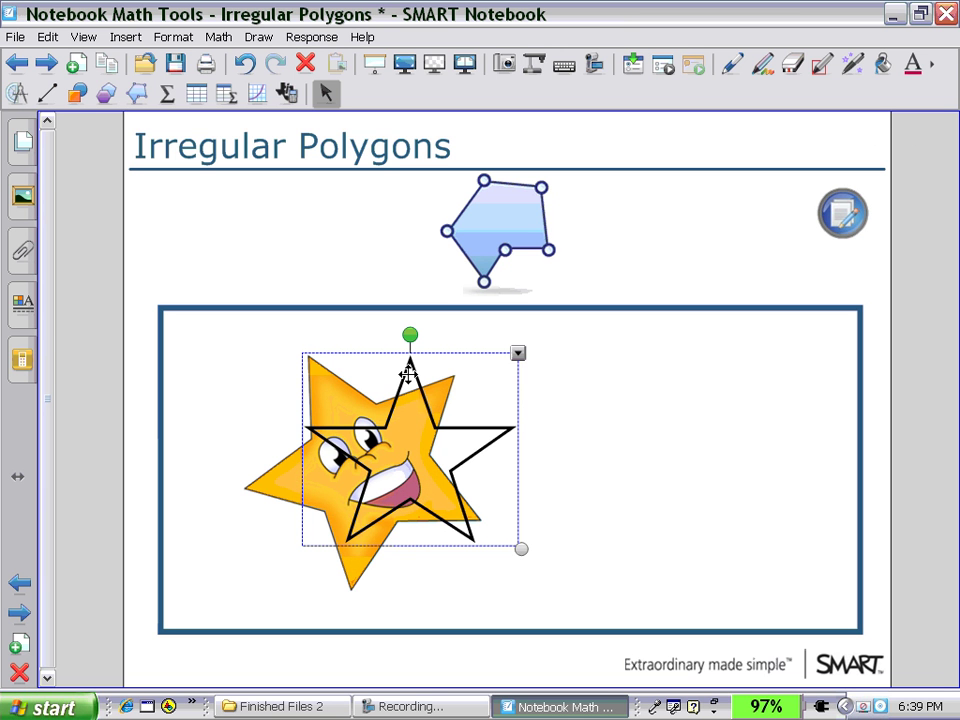
left_click_drag(521, 548, 550, 572)
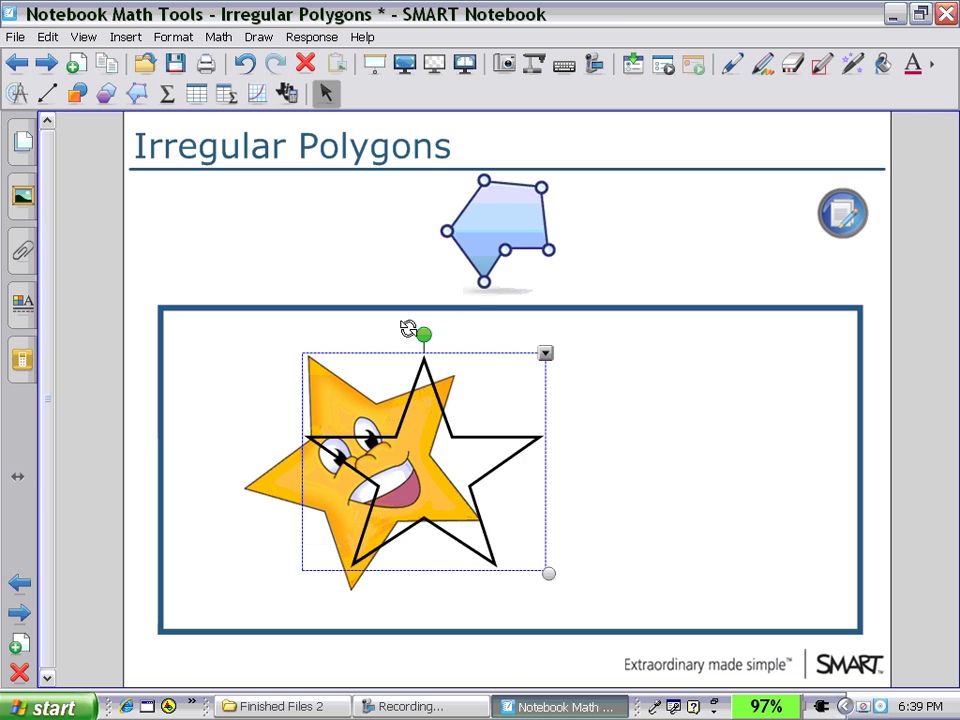
left_click_drag(408, 328, 336, 343)
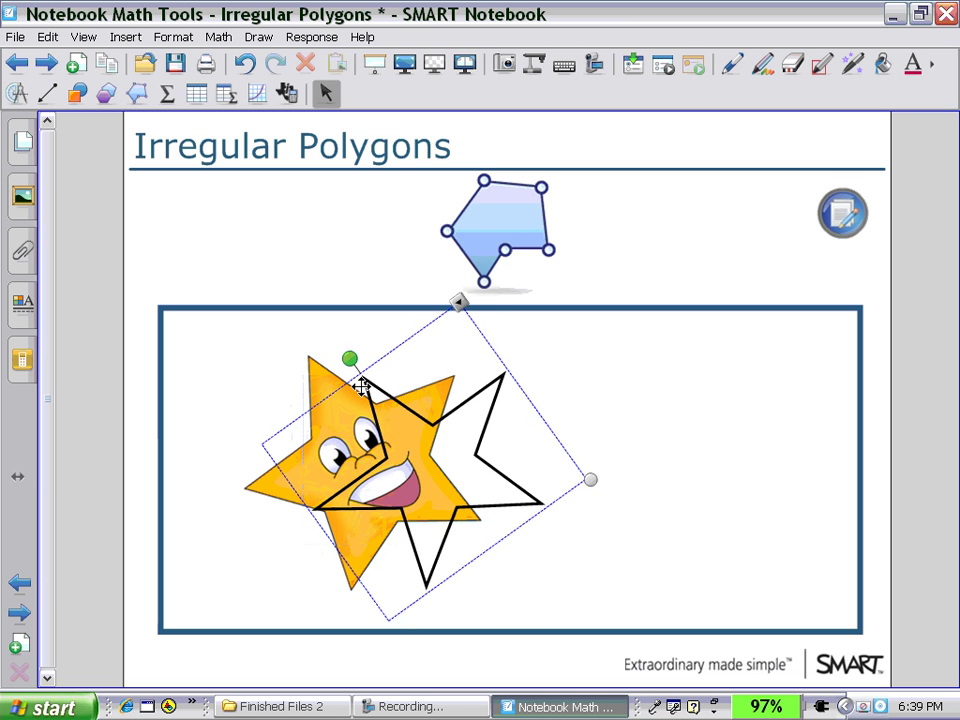
left_click(340, 380)
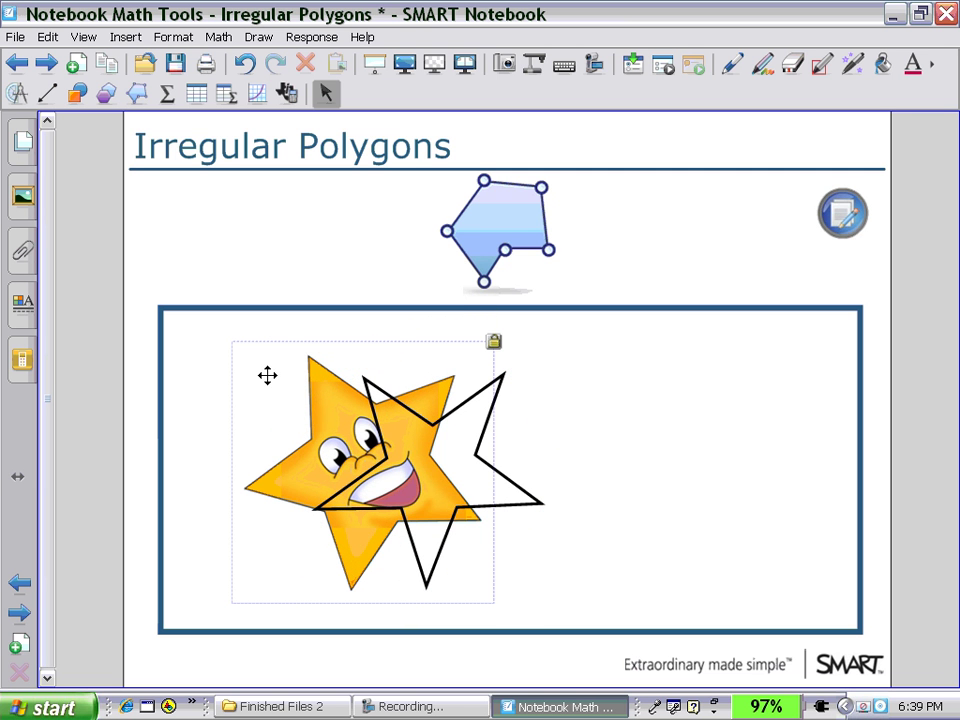
mouse_move(321, 381)
left_mouse_down()
mouse_move(253, 381)
mouse_move(313, 383)
left_mouse_up()
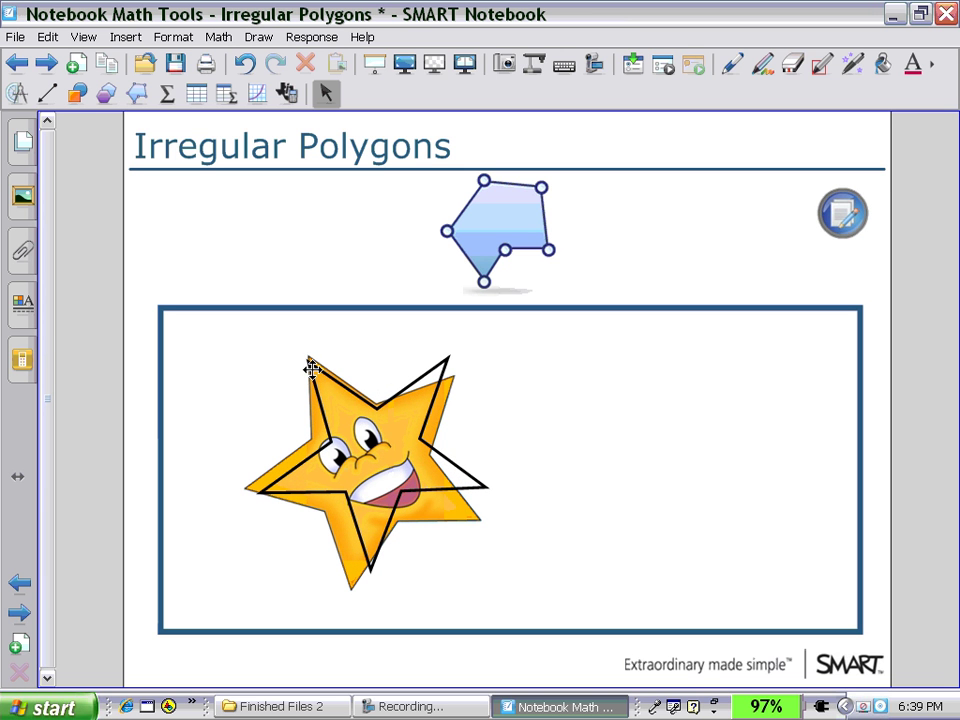
Step: Select the black star outline and delete it
left_click_drag(306, 371, 563, 386)
left_click_drag(303, 373, 540, 555)
left_click(540, 555)
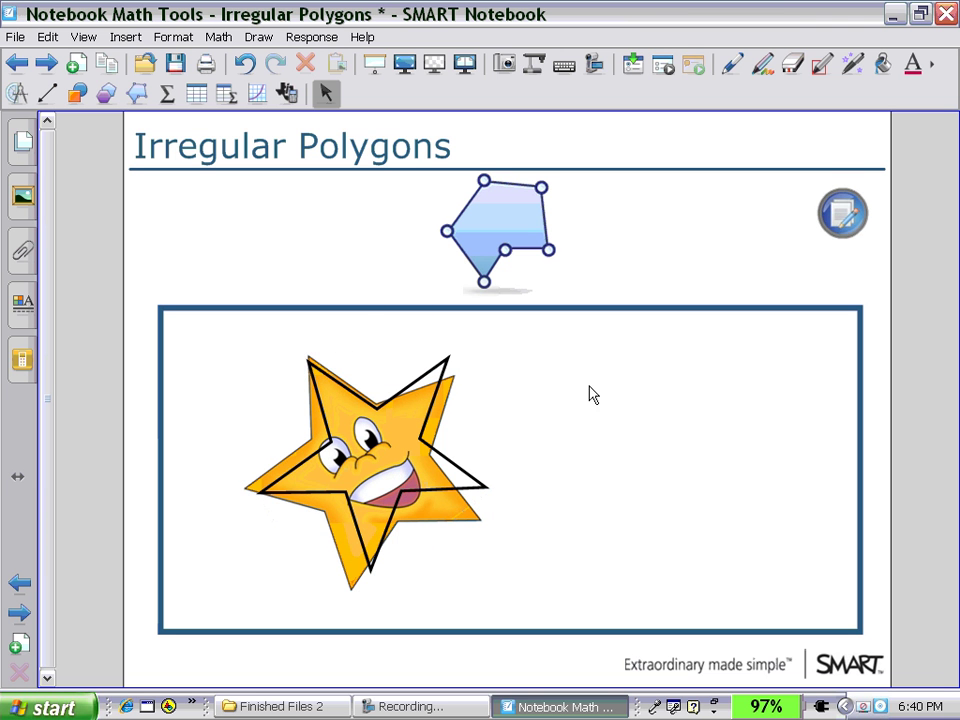
left_click(311, 369)
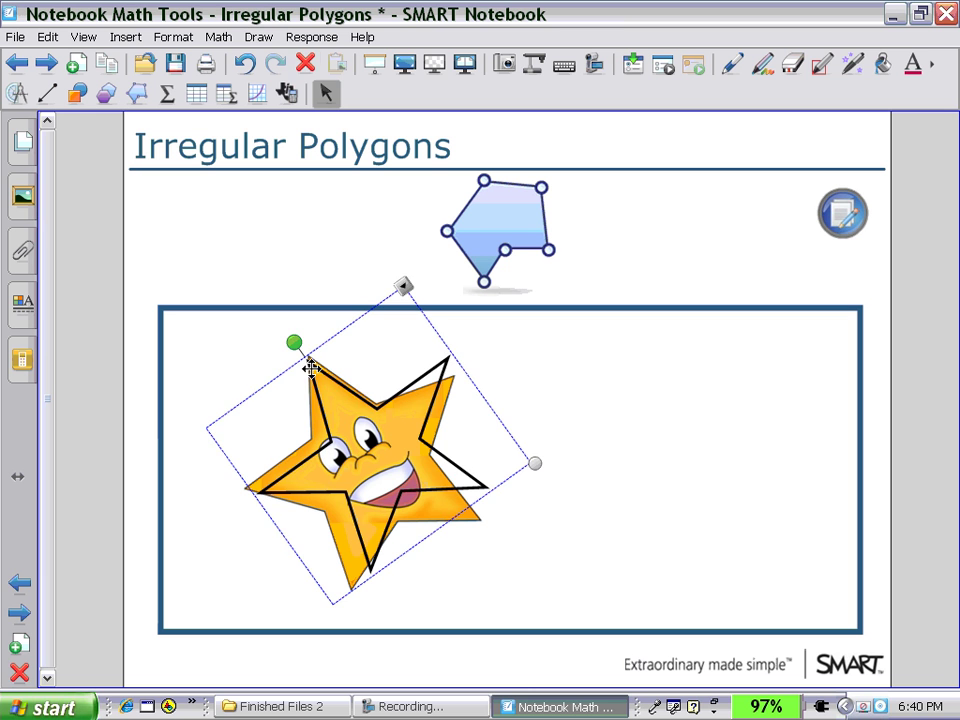
left_click(298, 63)
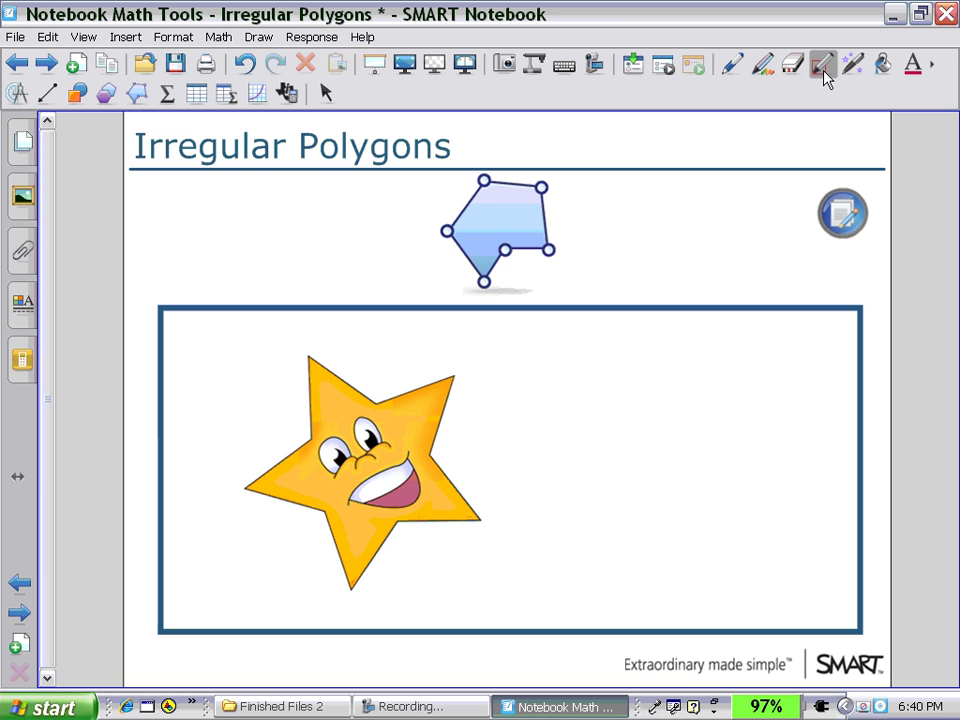
mouse_move(303, 352)
left_mouse_down()
mouse_move(320, 440)
mouse_move(238, 490)
mouse_move(318, 505)
mouse_move(352, 592)
mouse_move(383, 518)
mouse_move(484, 521)
mouse_move(435, 437)
mouse_move(455, 372)
mouse_move(371, 396)
mouse_move(305, 352)
left_mouse_up()
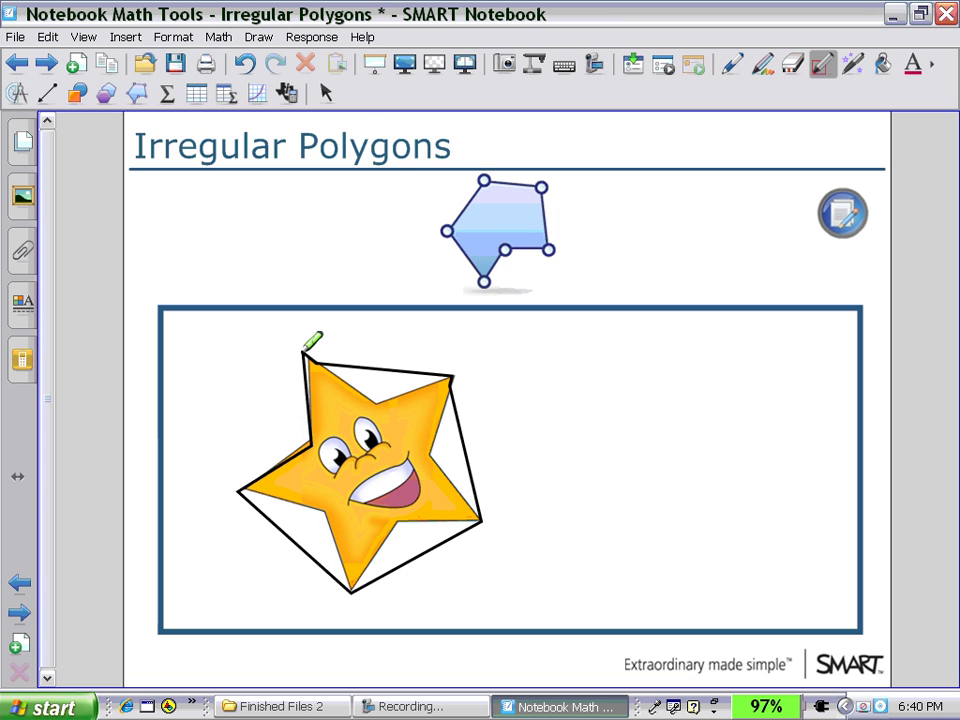
left_click(324, 94)
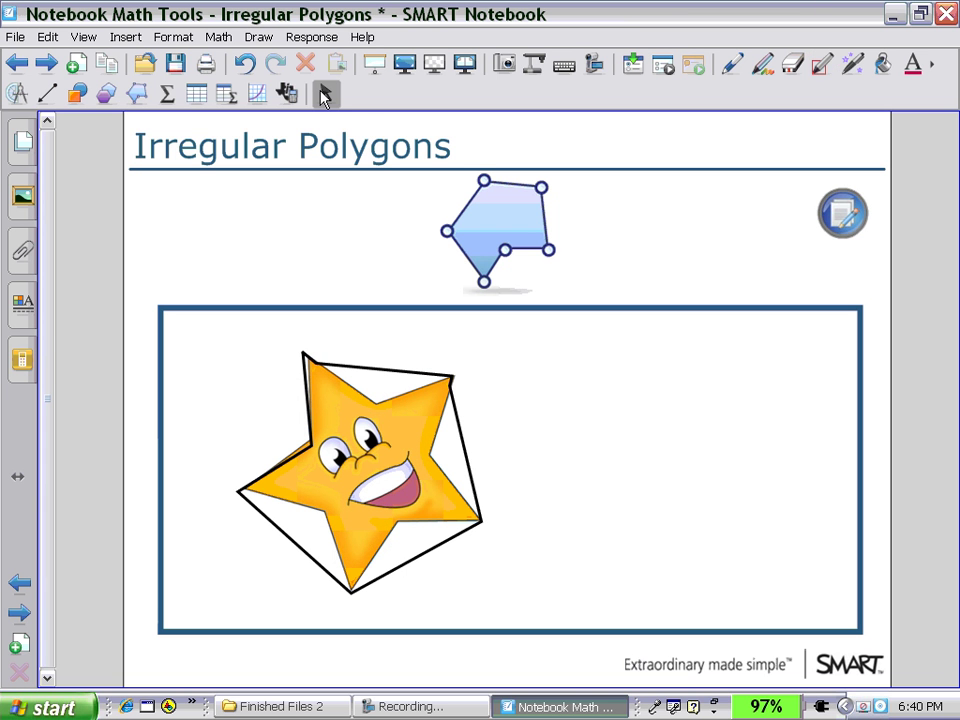
left_click_drag(309, 356, 551, 372)
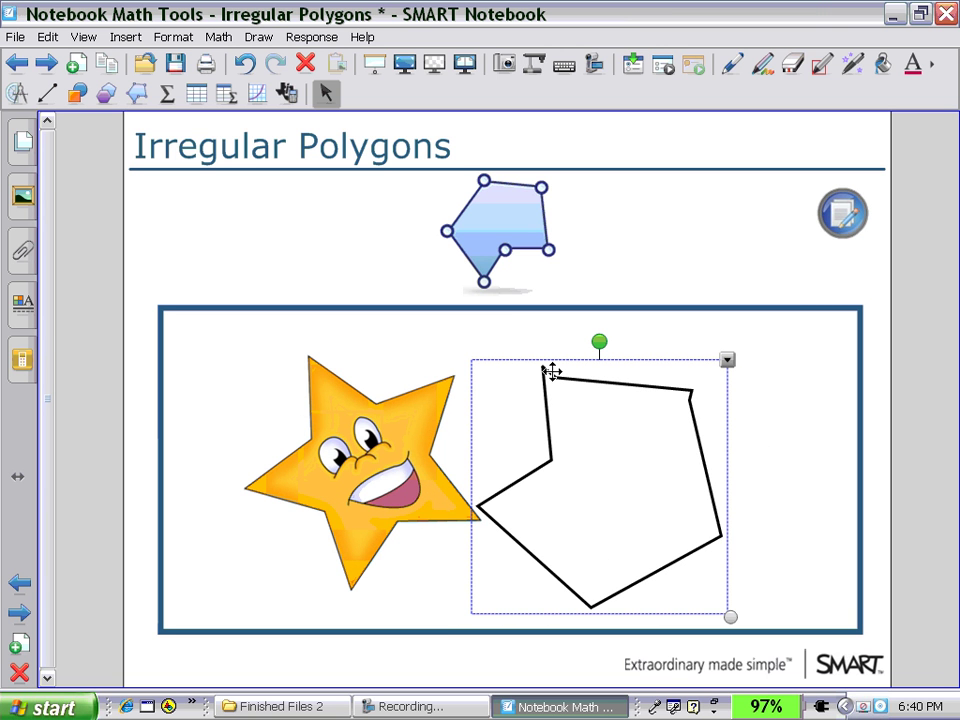
left_click(305, 63)
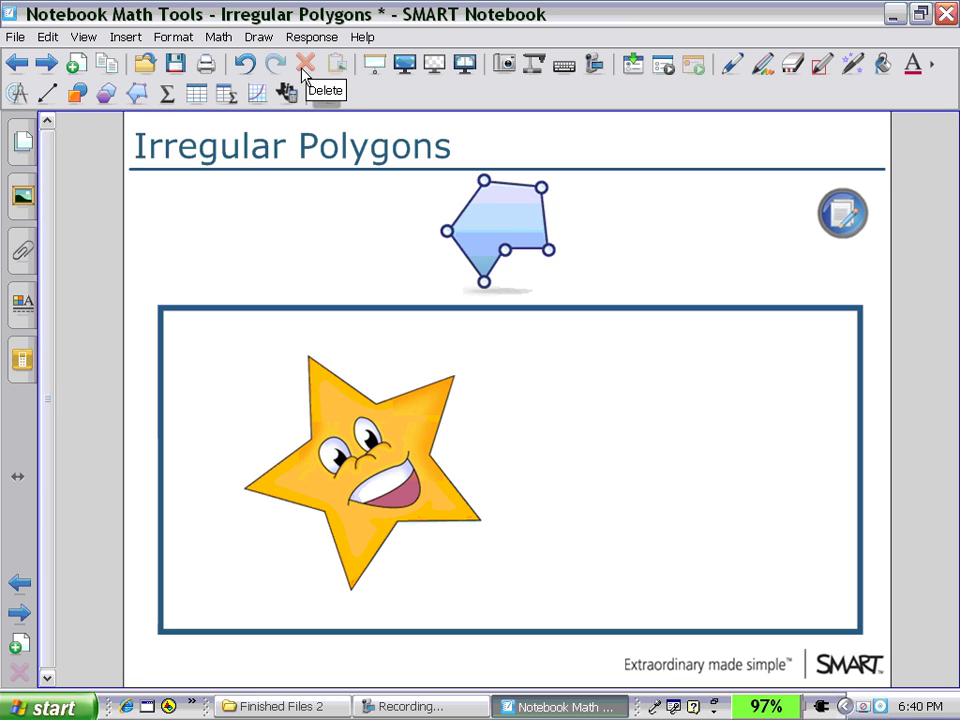
Step: Trace the cartoon star's corners with the Irregular Polygons tool and close the shape
left_click(134, 95)
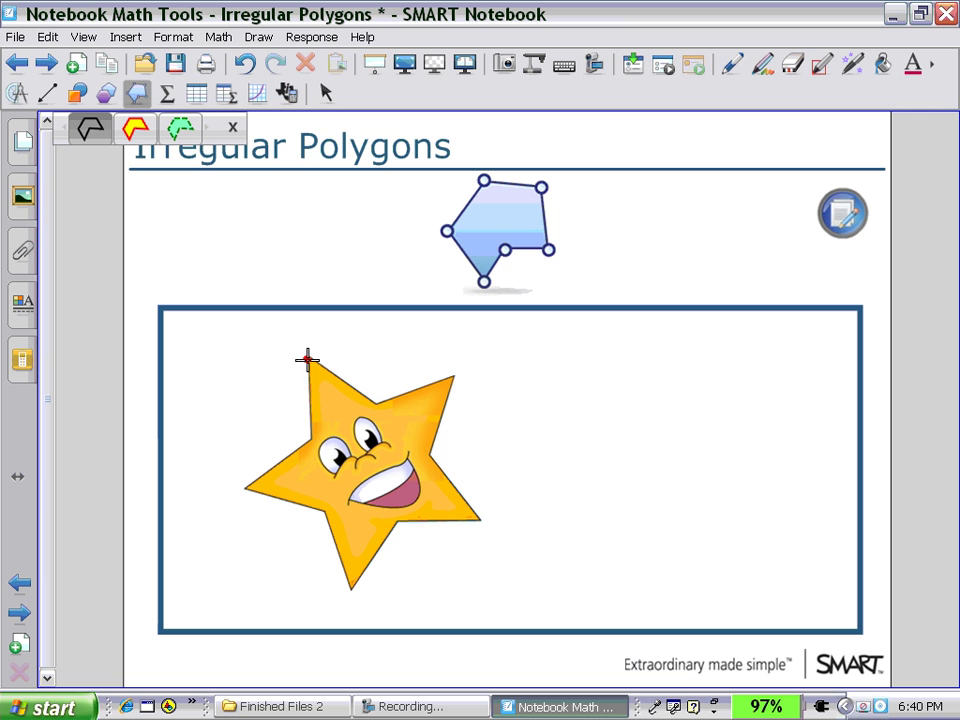
left_click(308, 437)
left_click(242, 486)
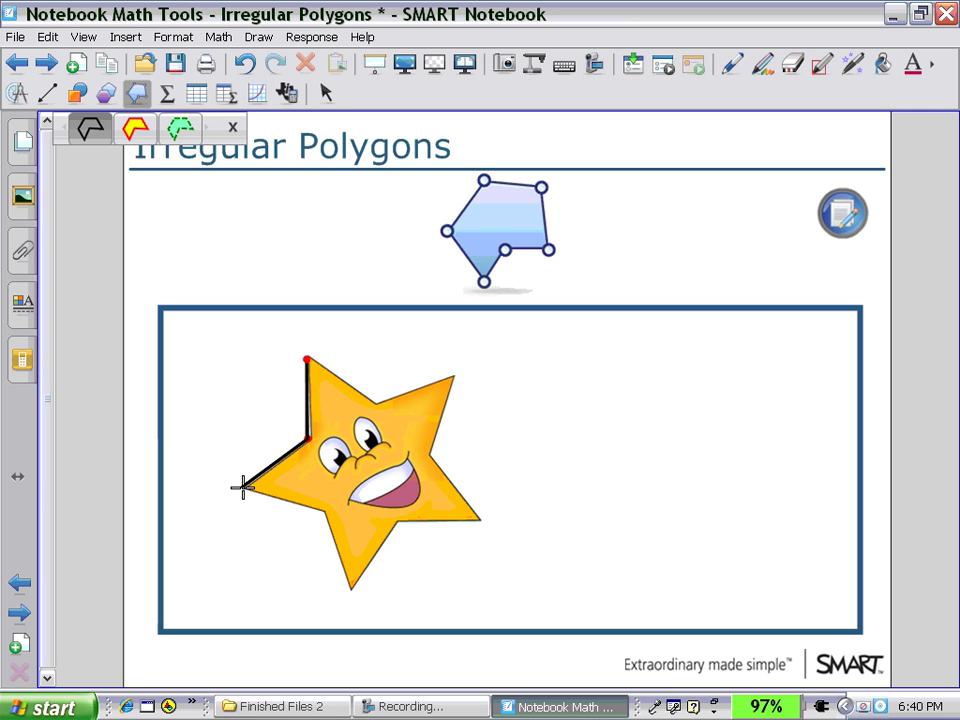
left_click(318, 507)
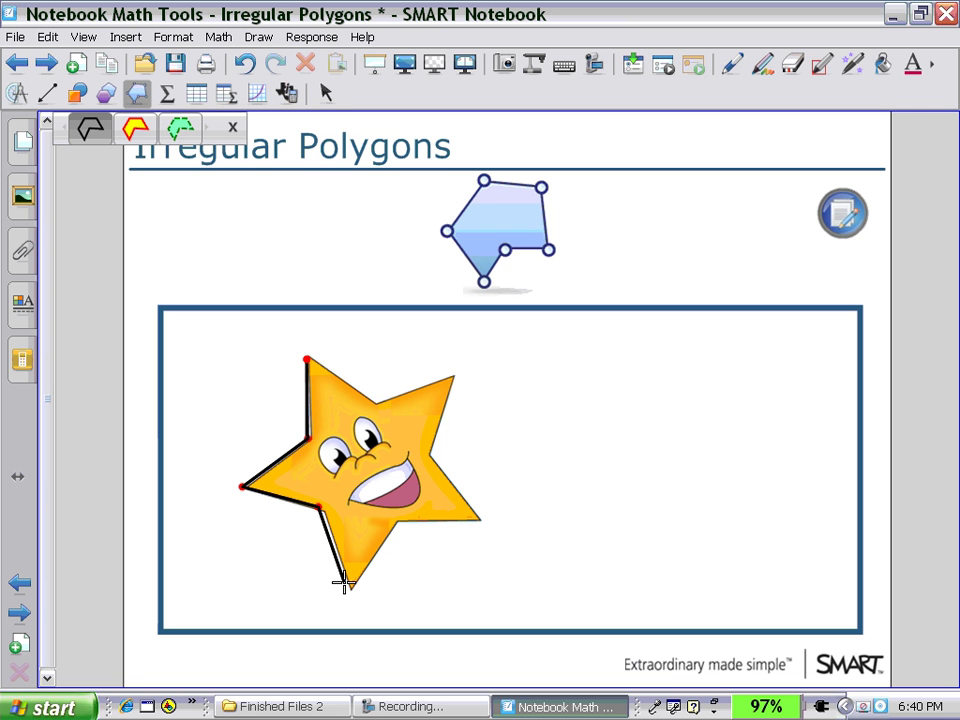
left_click(343, 583)
left_click(393, 521)
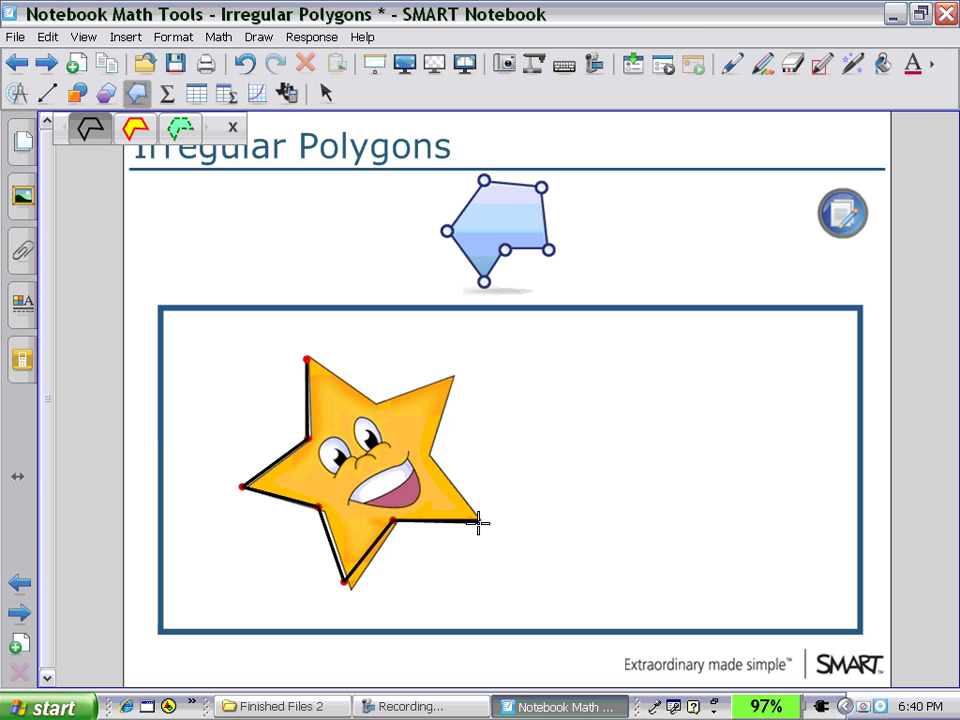
left_click(478, 522)
left_click(428, 457)
left_click(450, 372)
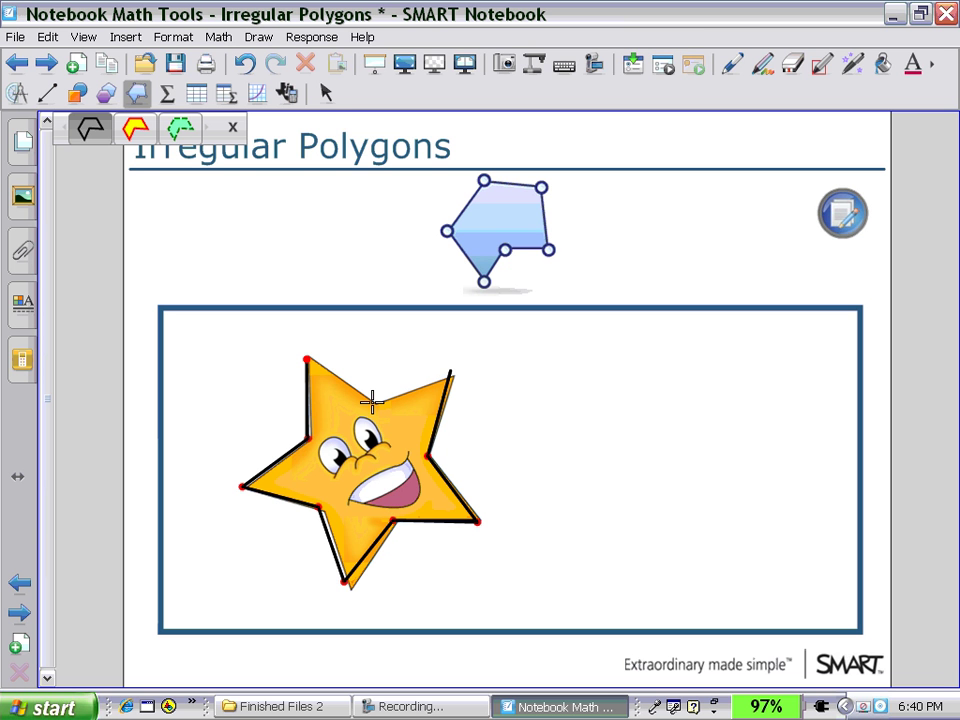
left_click(326, 93)
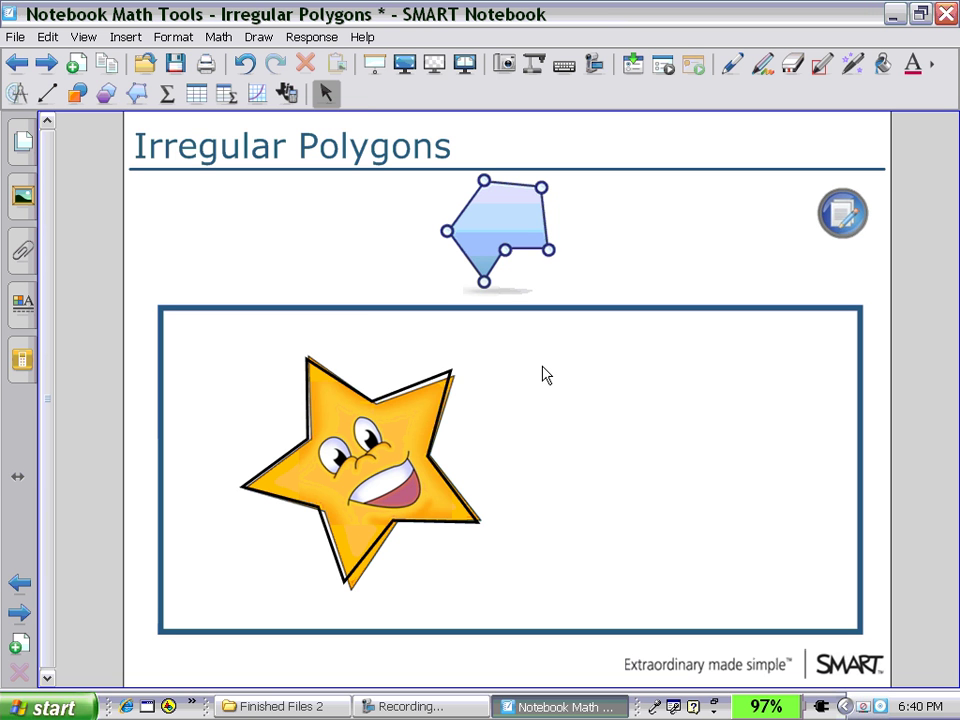
Step: Move the traced star polygon right of the cartoon star and show its properties
left_click_drag(306, 379, 549, 405)
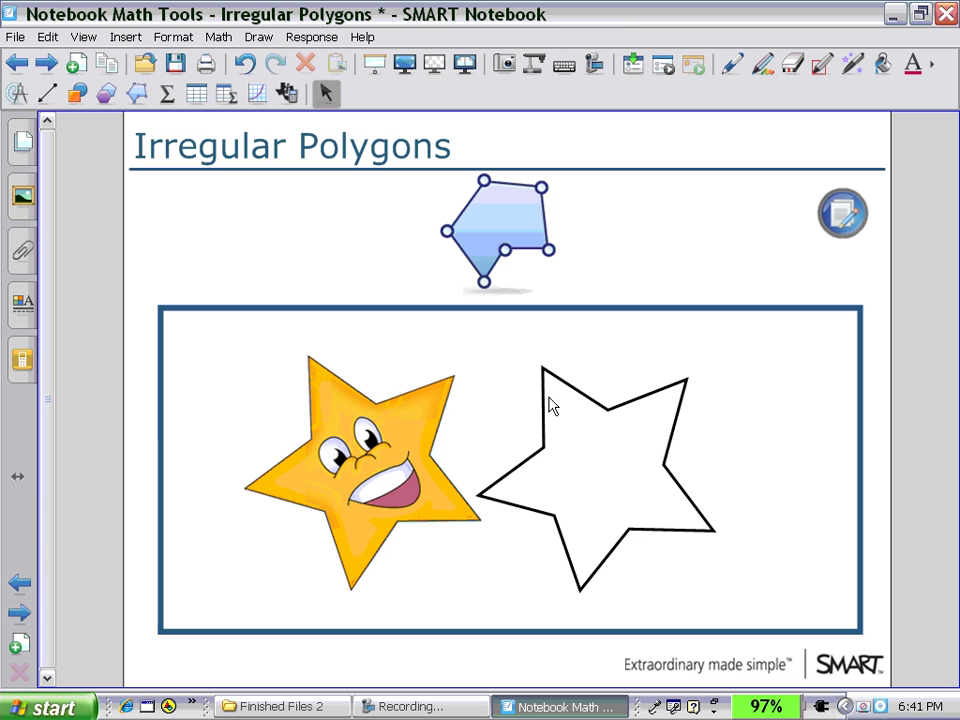
left_click(540, 372)
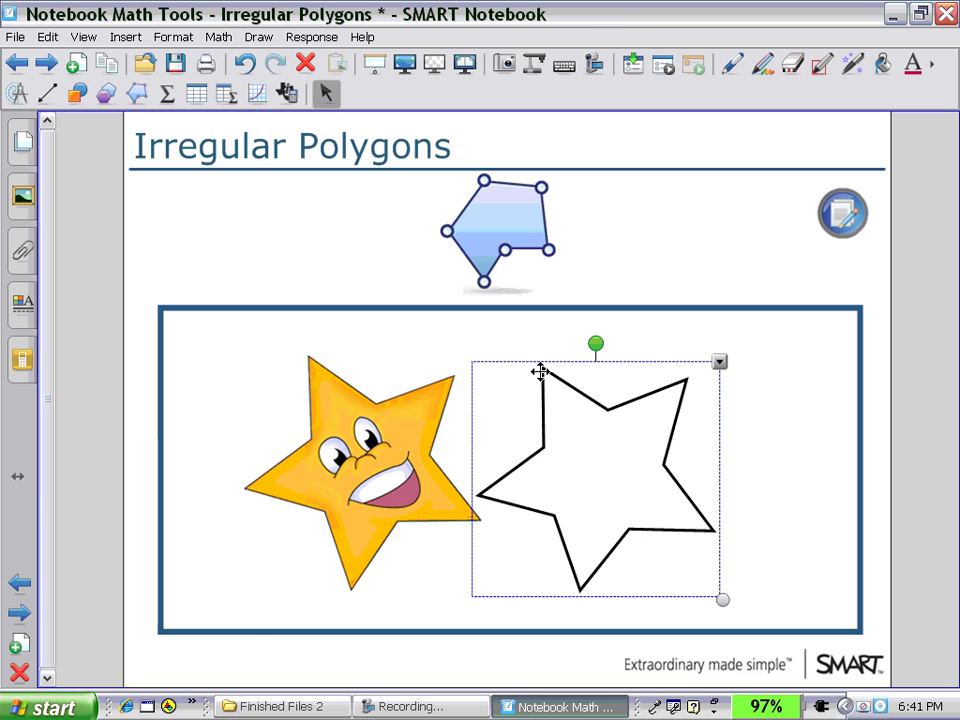
left_click(22, 306)
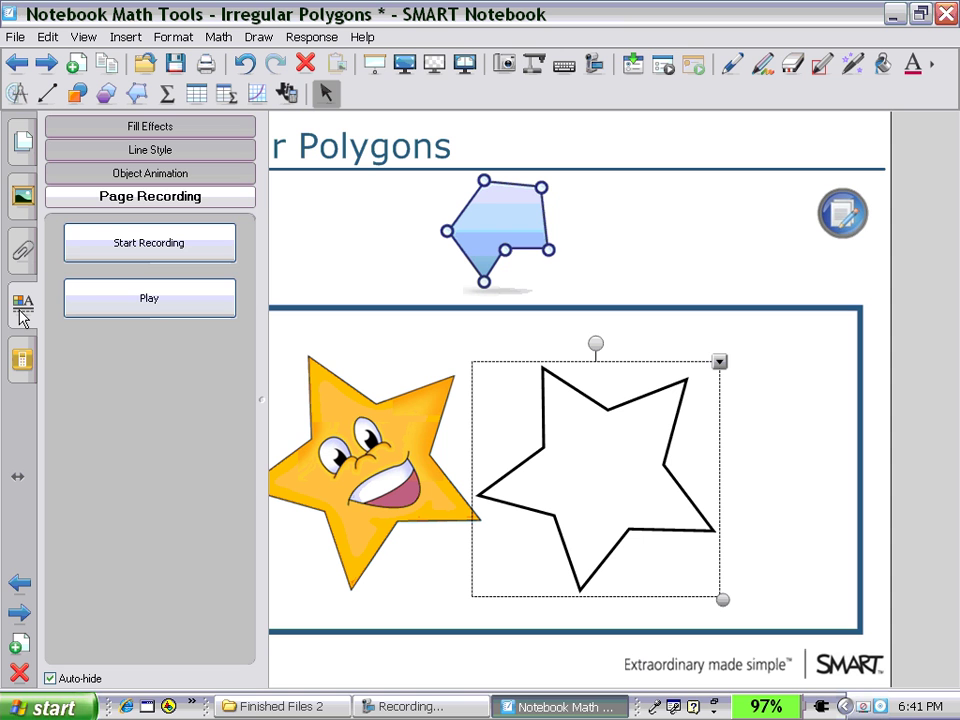
Step: Give the traced star an orange-to-yellow gradient fill
left_click(129, 127)
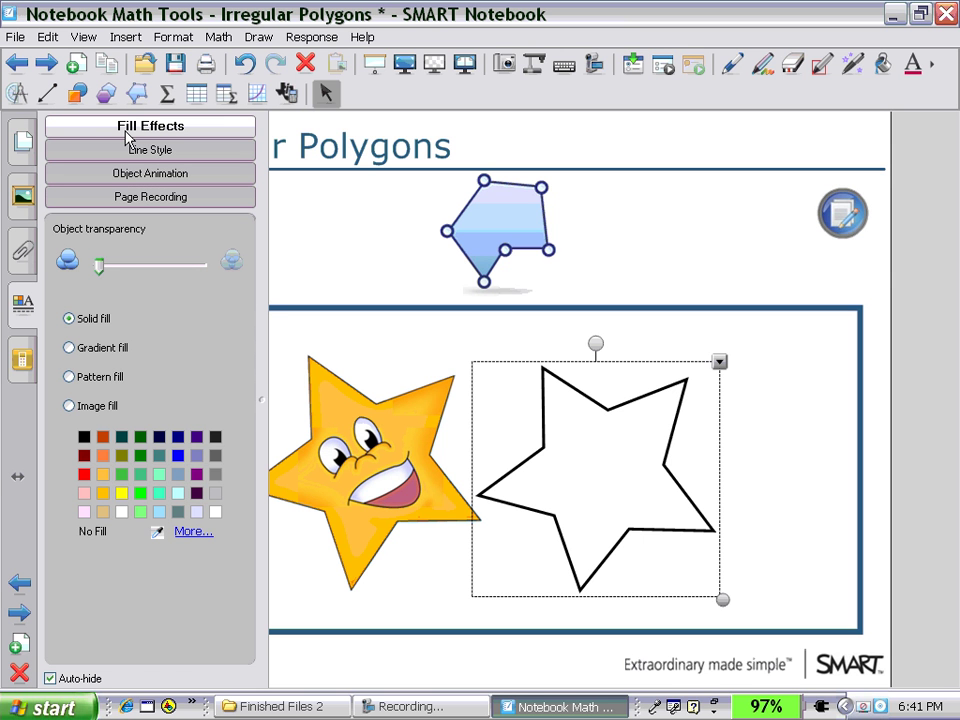
left_click(69, 347)
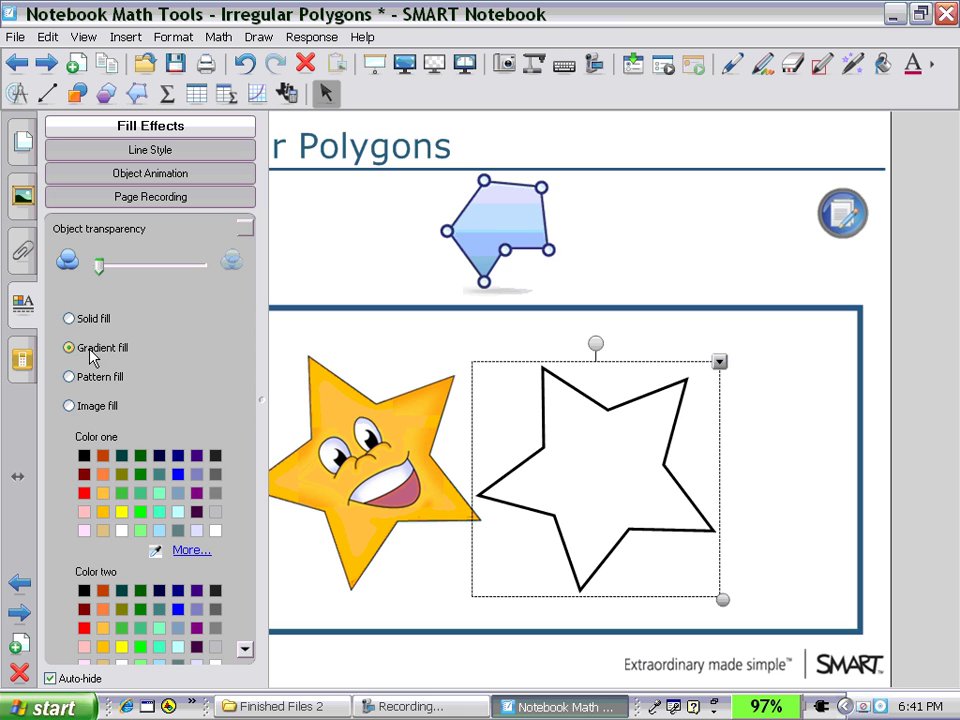
left_click(103, 493)
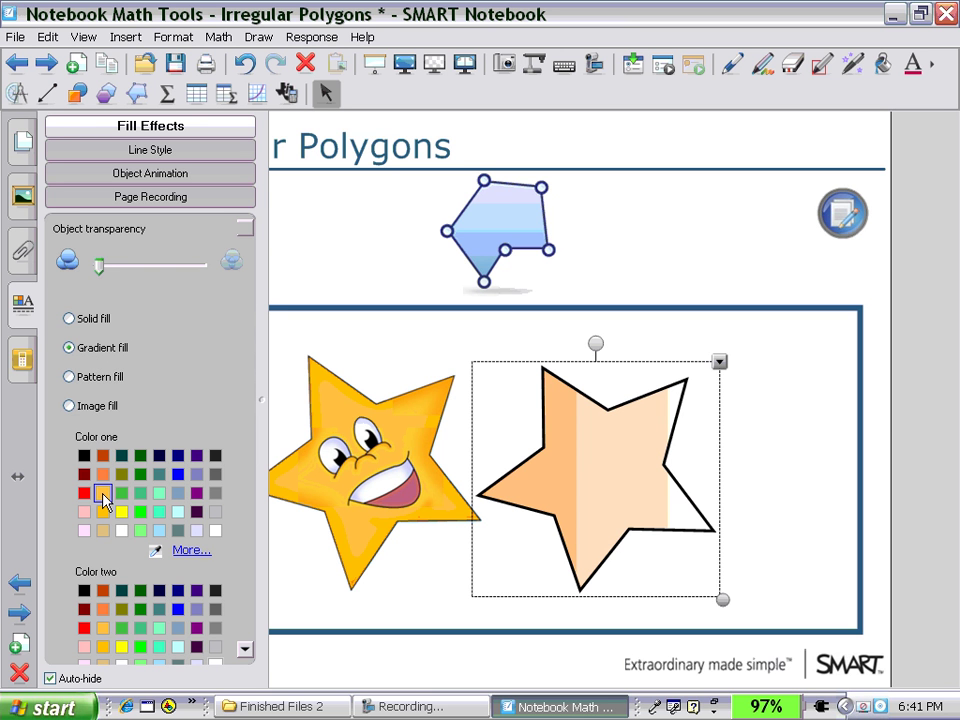
left_click(122, 647)
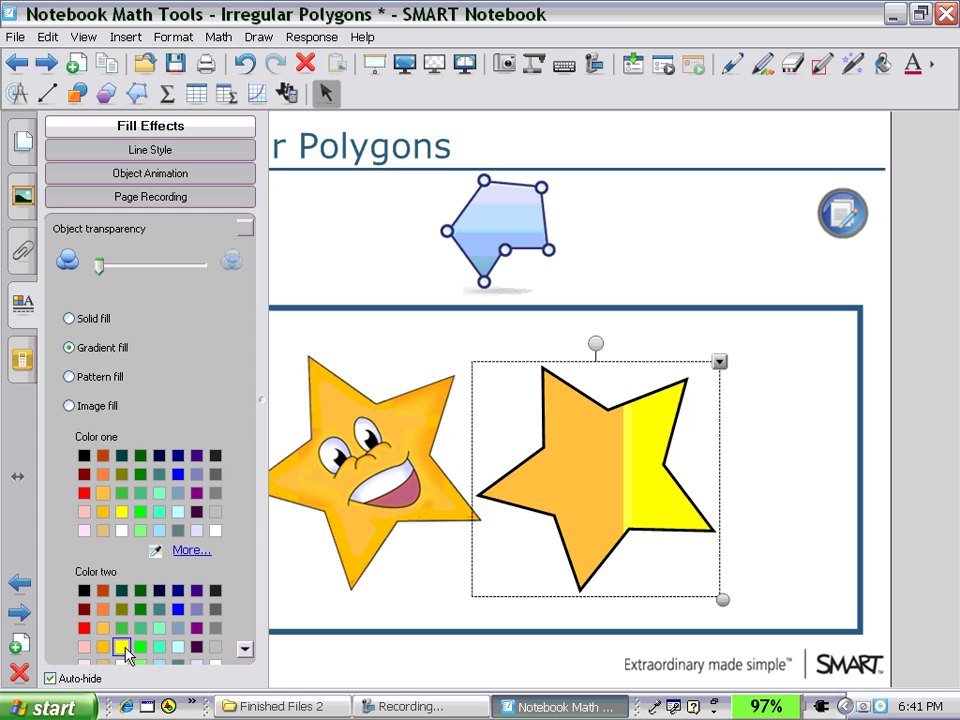
left_click(342, 348)
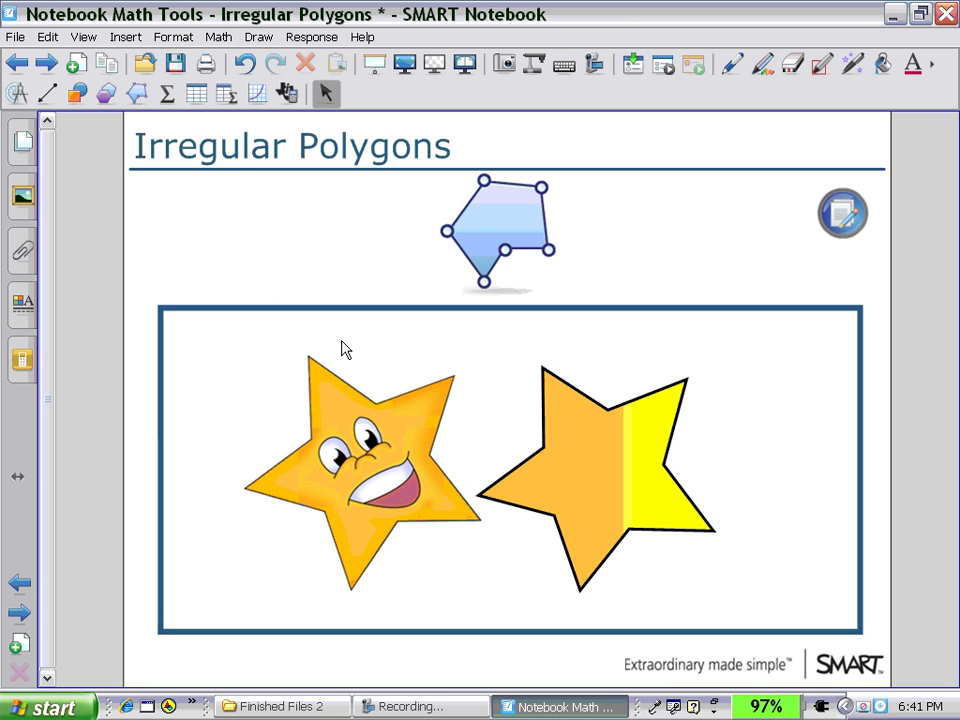
Step: Save the gradient star into the Gallery's My Content, then go to the cabin Example page
left_click(553, 422)
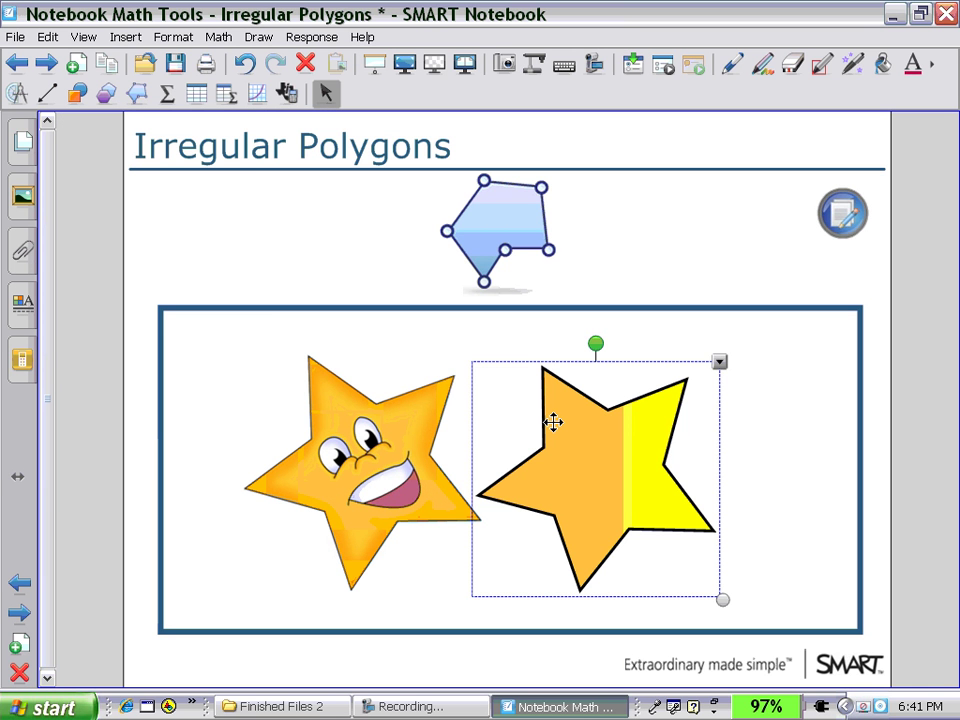
left_click(21, 196)
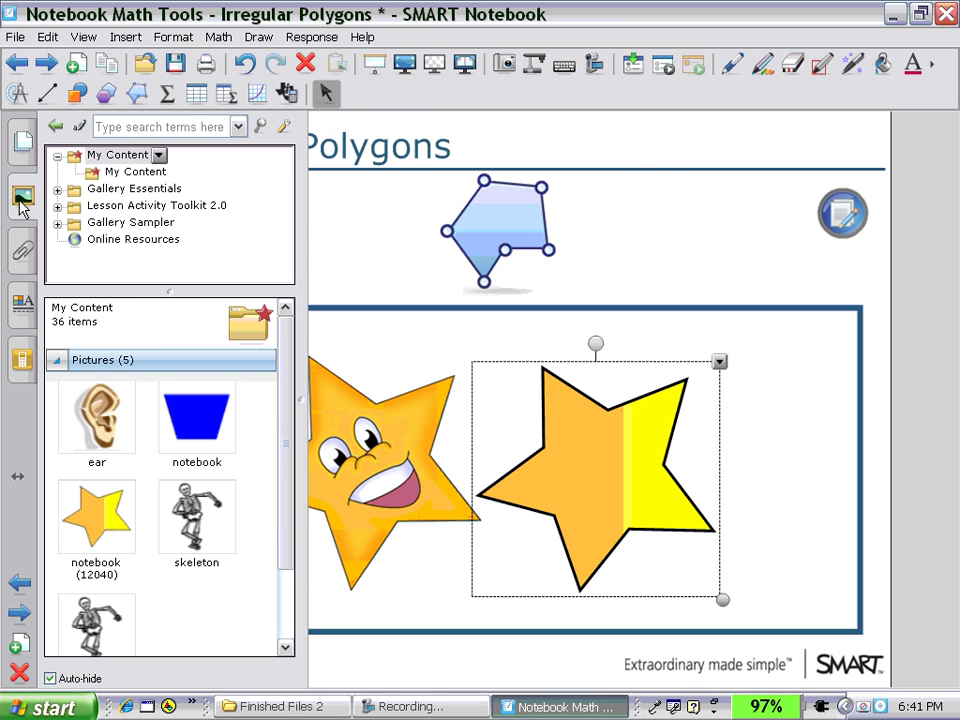
left_click(50, 679)
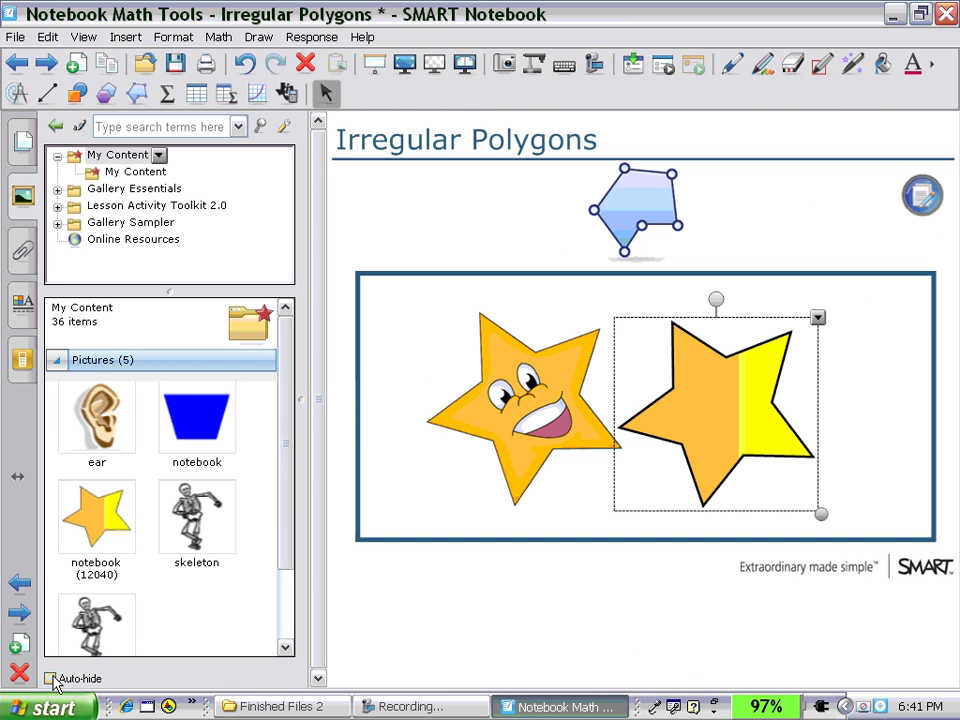
left_click_drag(724, 411, 245, 483)
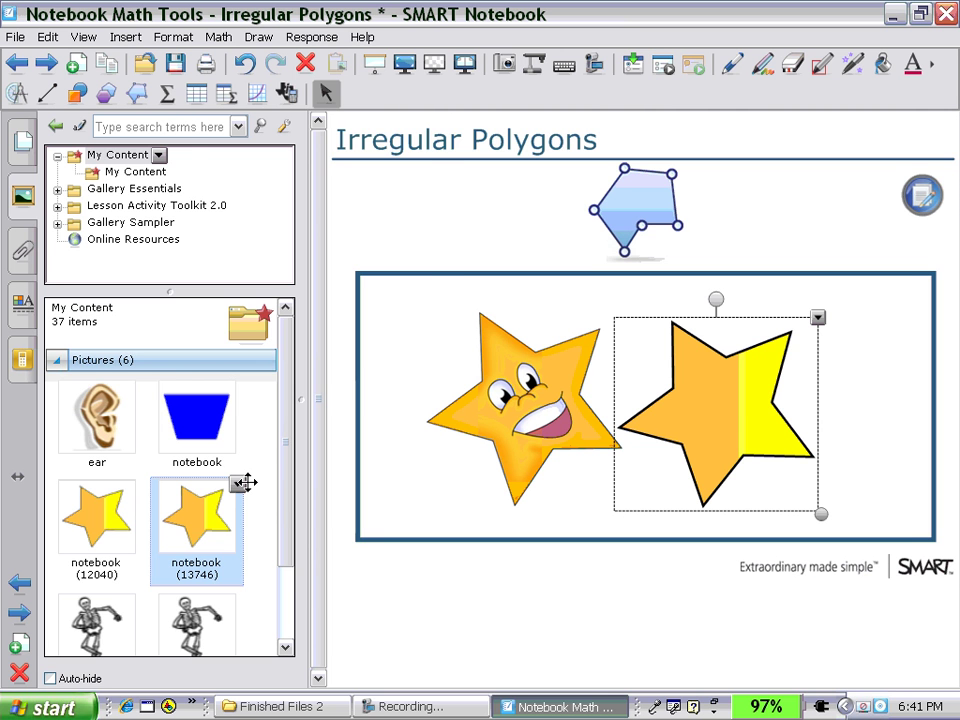
left_click(50, 679)
left_click(393, 215)
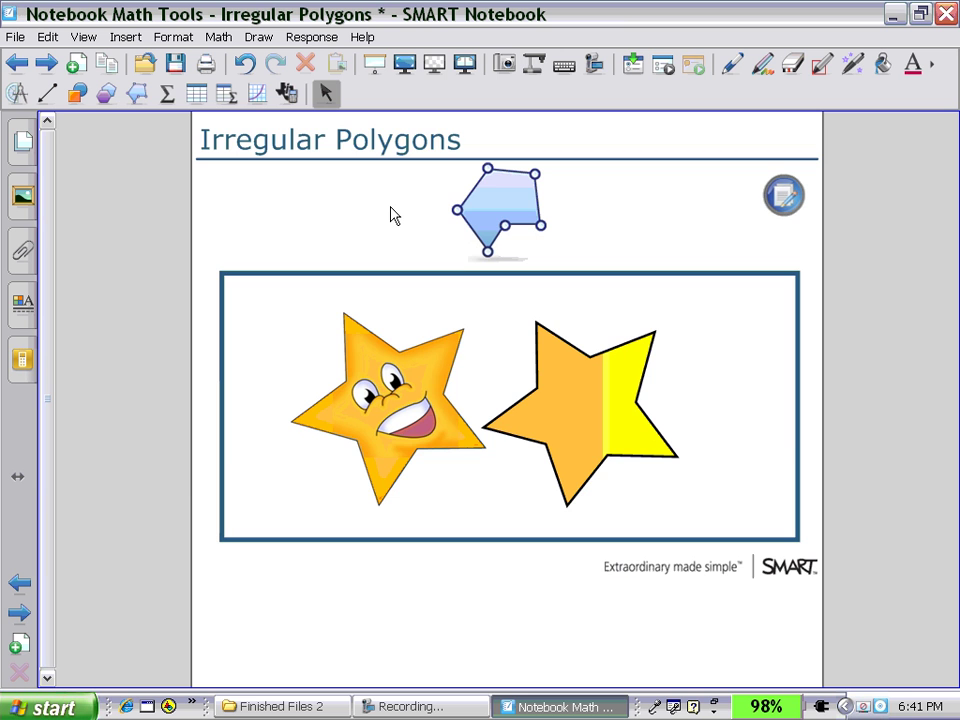
left_click(42, 68)
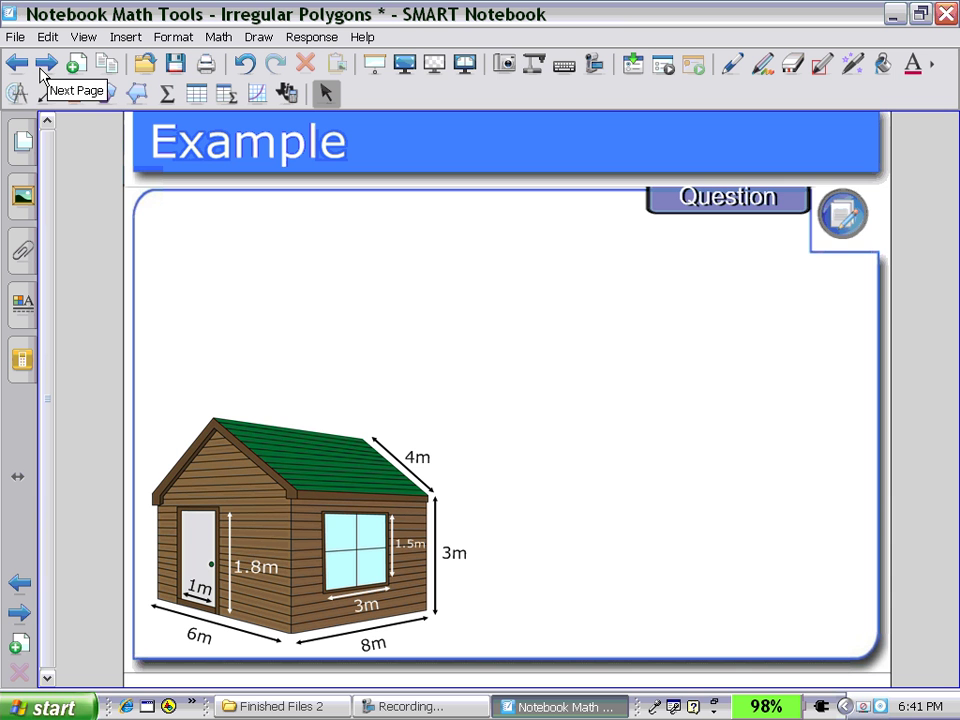
Step: Reveal the cabin wood-finishing question and bring up the irregular polygon styles
left_click(677, 399)
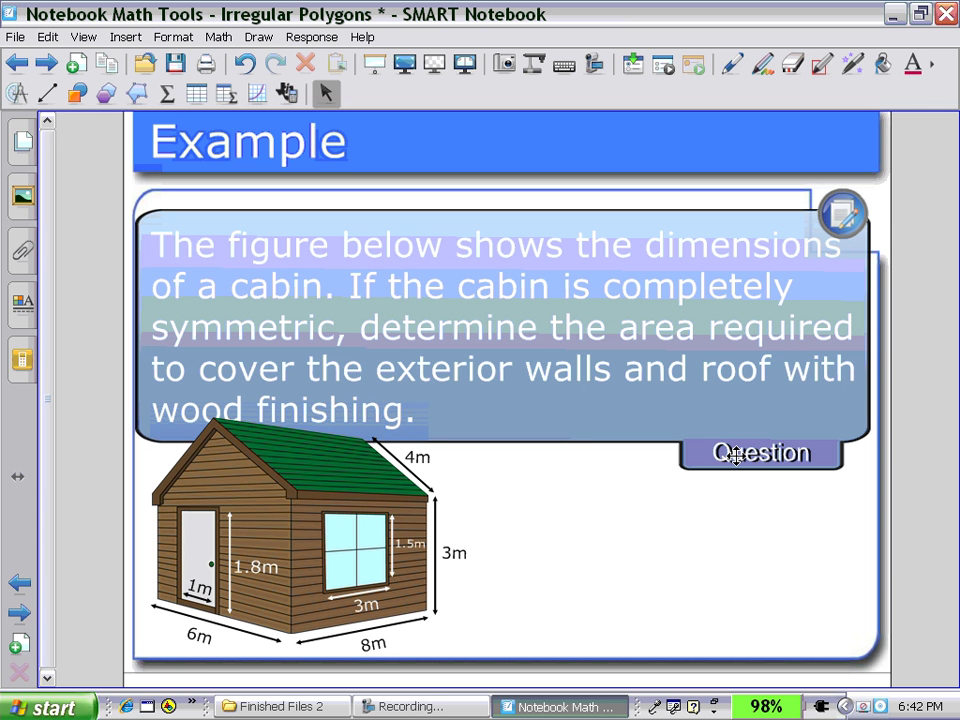
left_click(135, 95)
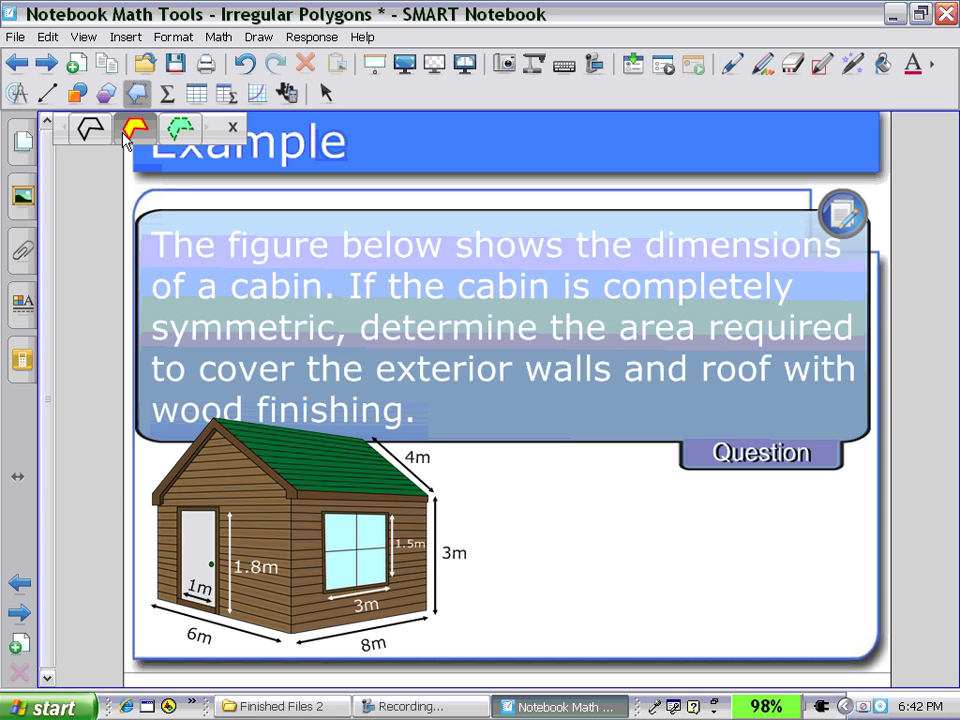
Step: Trace the cabin's side wall as a red-outlined yellow polygon and move it beside the cabin
left_click(128, 134)
left_click(291, 496)
left_click(291, 630)
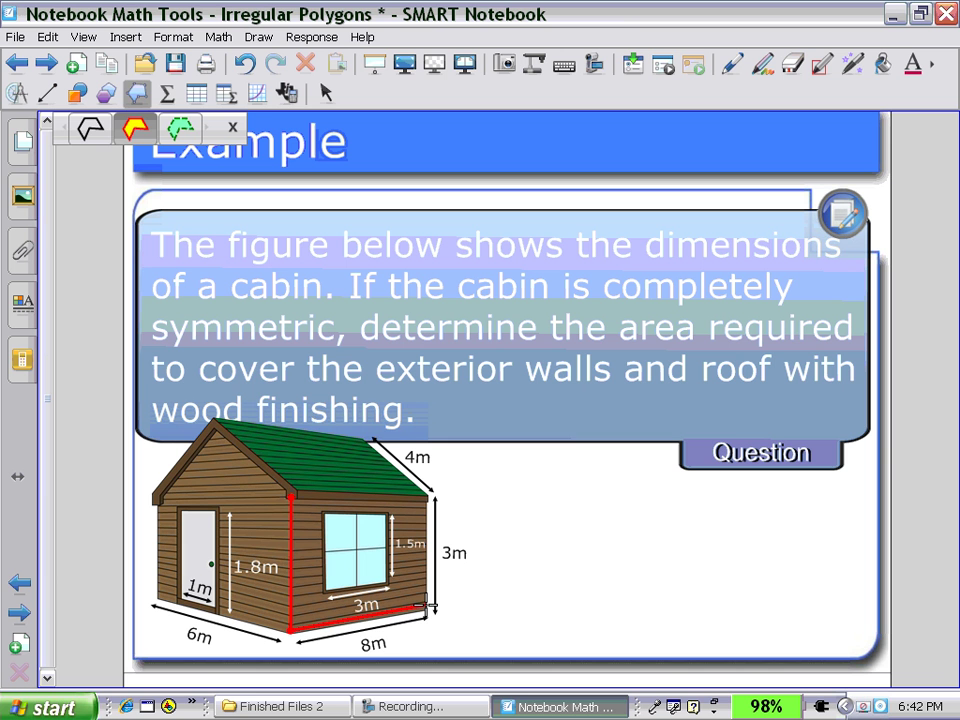
left_click(426, 603)
left_click(428, 497)
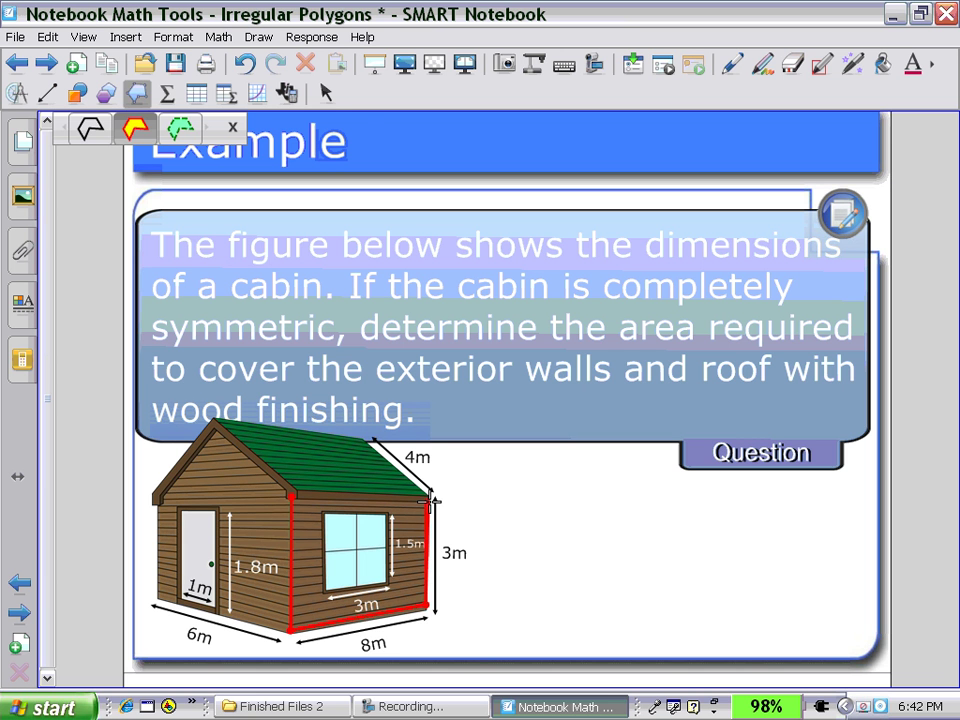
left_click(322, 93)
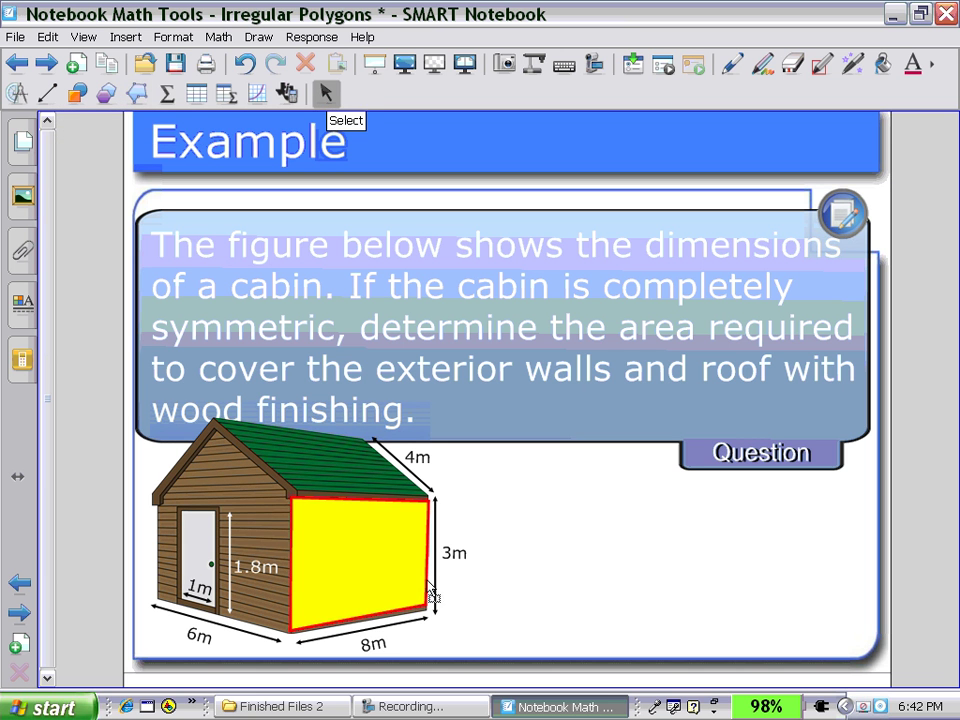
left_click_drag(360, 560, 548, 557)
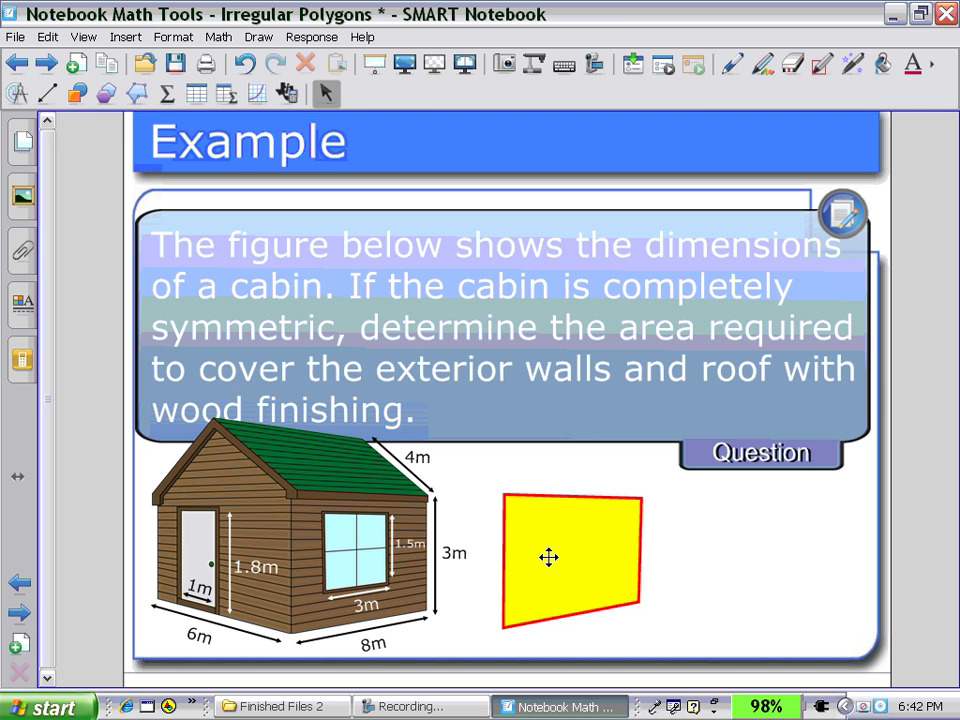
left_click(45, 93)
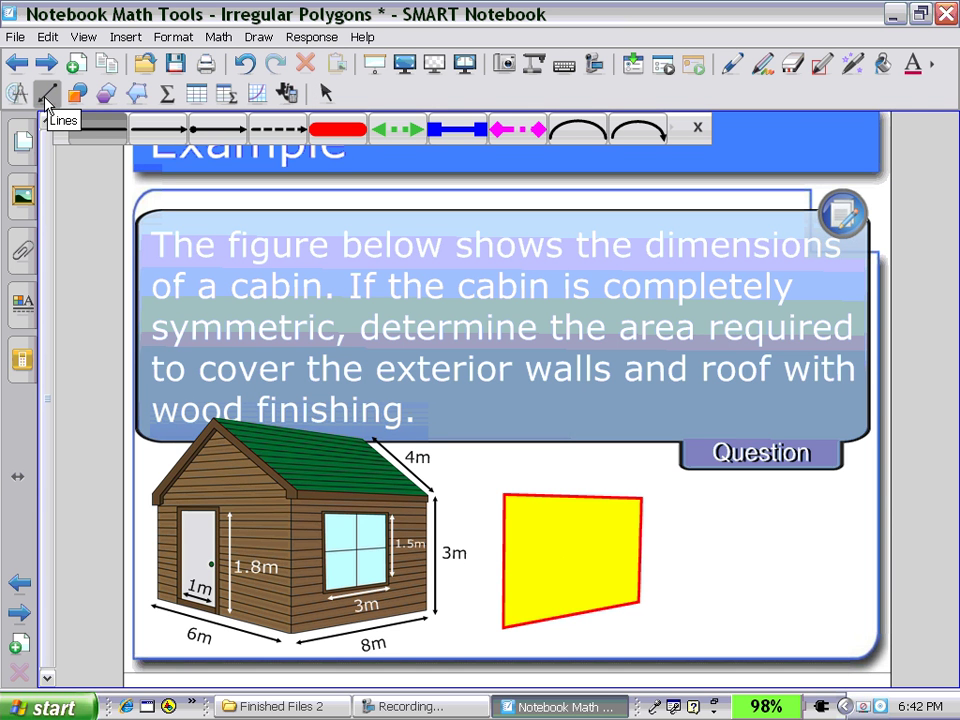
Step: Draw a short horizontal minus-sign line just right of the yellow wall shape
left_click_drag(664, 551, 699, 550)
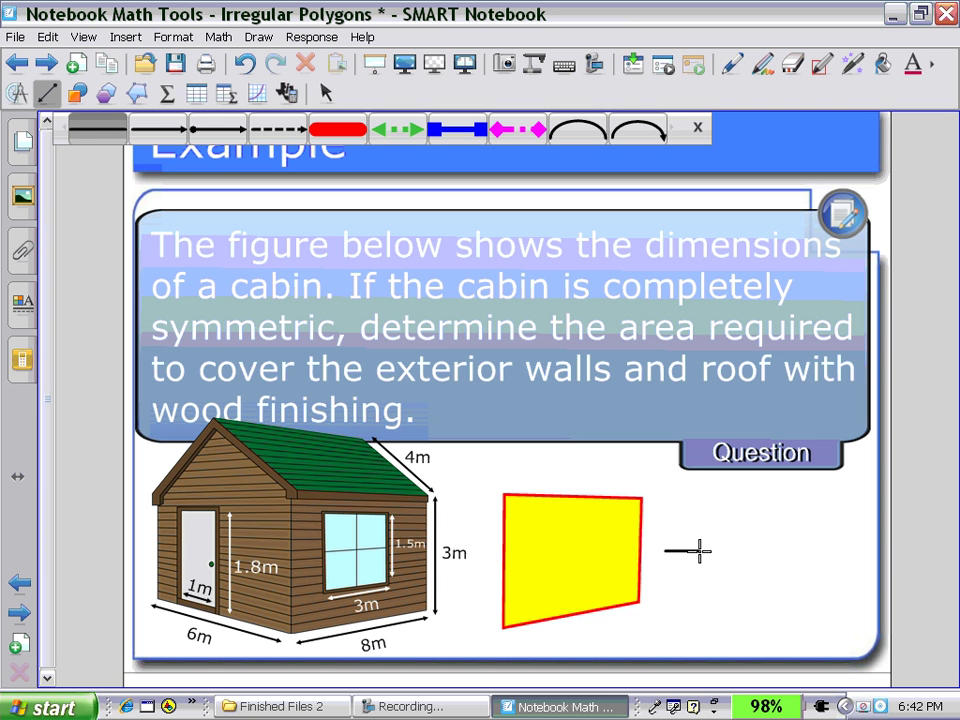
left_click(136, 94)
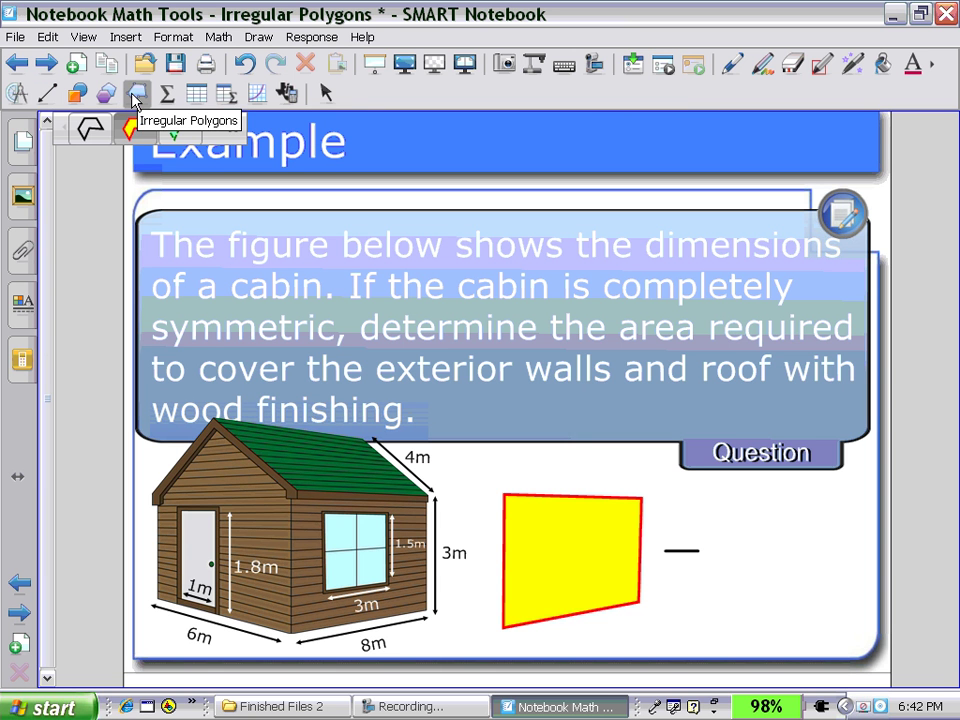
Step: Trace the cabin window's four corners as a green dashed irregular polygon
left_click(177, 137)
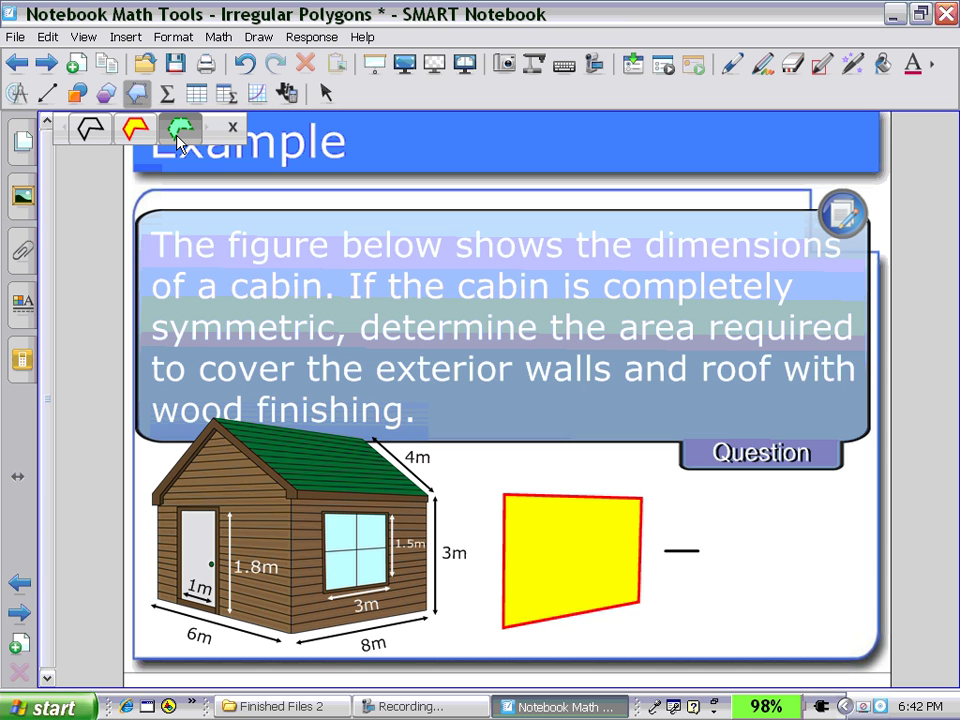
left_click(320, 511)
left_click(319, 588)
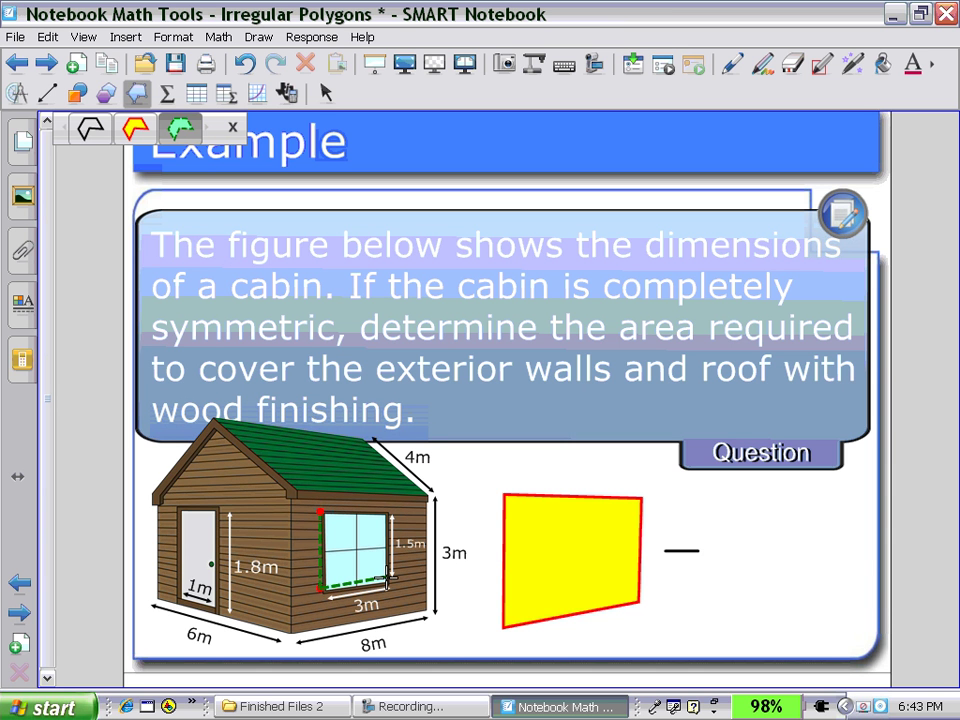
left_click(388, 578)
left_click(383, 509)
Step: Place the green window shape after the minus sign, then return to the Math Tools overview page
left_click(324, 93)
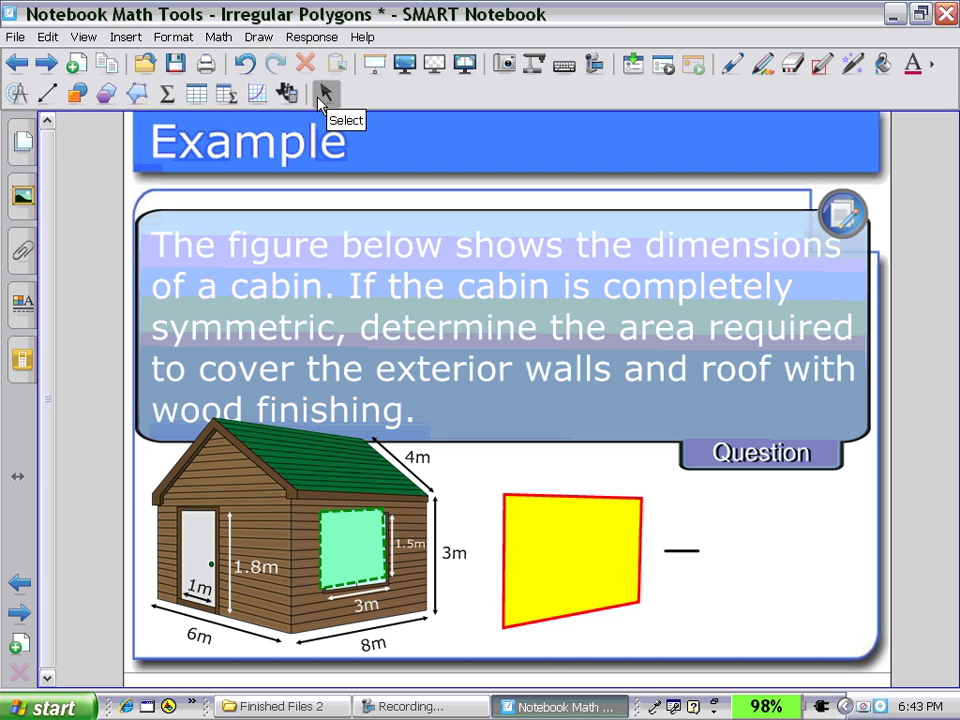
left_click_drag(366, 560, 776, 554)
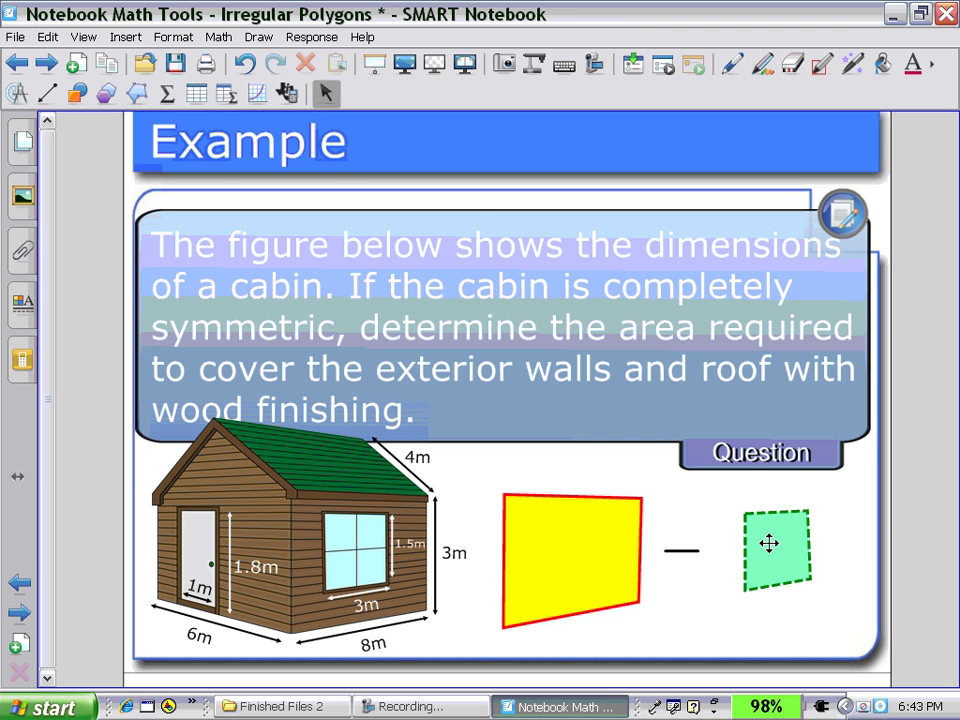
left_click(45, 66)
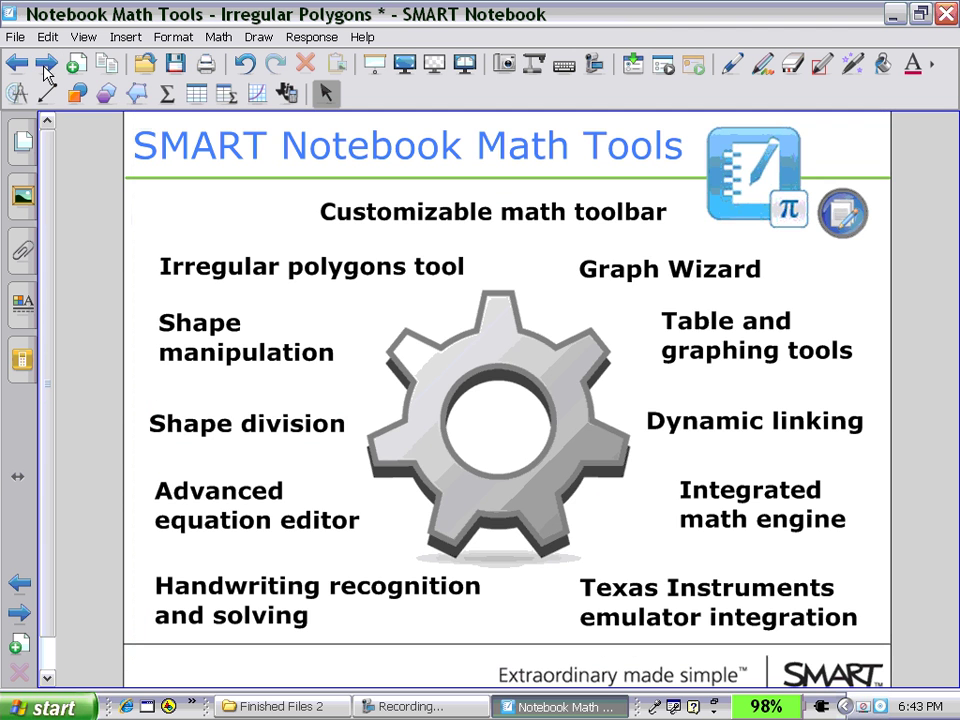